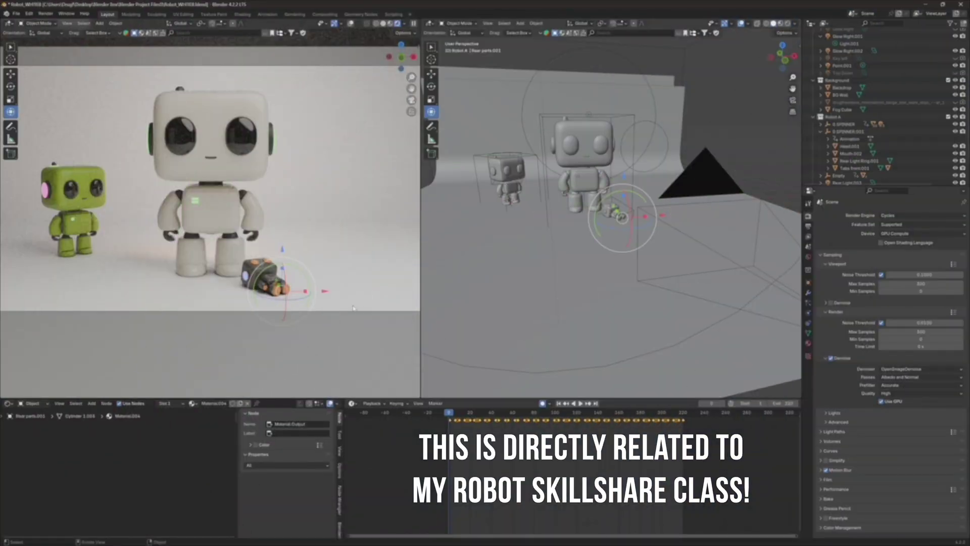
Step: Select the camera, move it closer to the robots along global Y, and lower it about 1.2 m along global Z
{"action": "scroll", "coordinate": [283, 212], "scroll_direction": "down", "scroll_amount": 3}
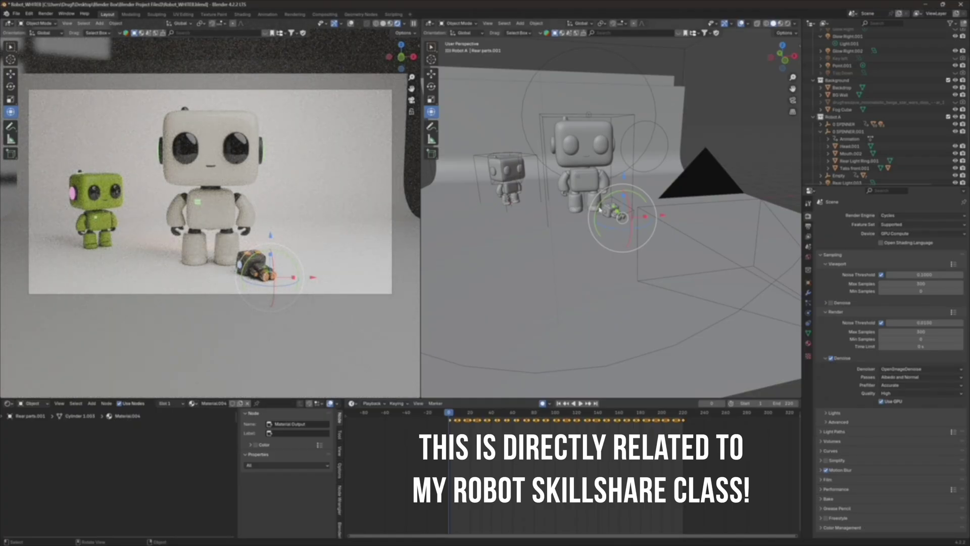
{"action": "left_click", "coordinate": [704, 195]}
{"action": "middle_click_drag", "start_coordinate": [704, 195], "coordinate": [522, 242]}
{"action": "left_click_drag", "start_coordinate": [525, 239], "coordinate": [601, 225]}
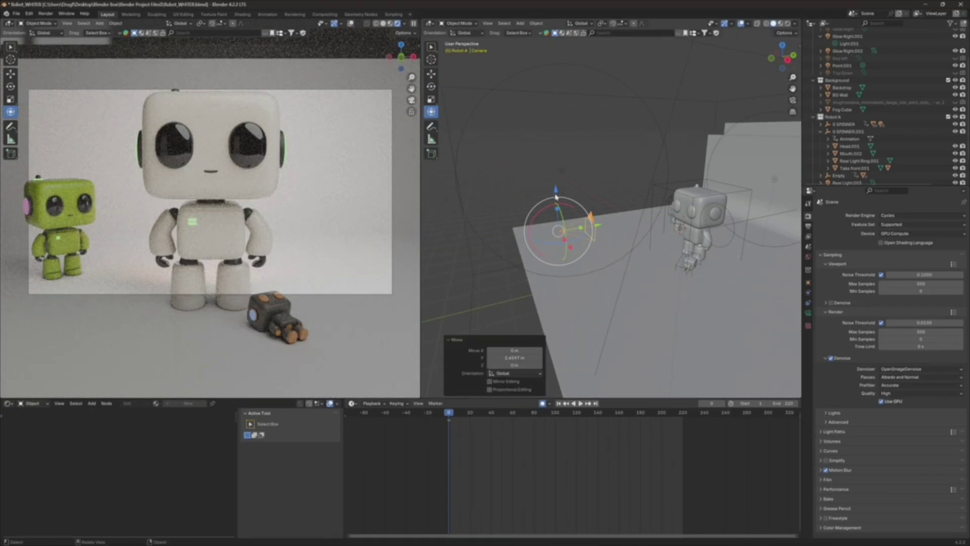
{"action": "left_click_drag", "start_coordinate": [556, 196], "coordinate": [526, 287]}
Step: Tilt the camera downward and raise it about 1 m along global Z
{"action": "middle_click_drag", "start_coordinate": [526, 287], "coordinate": [541, 255]}
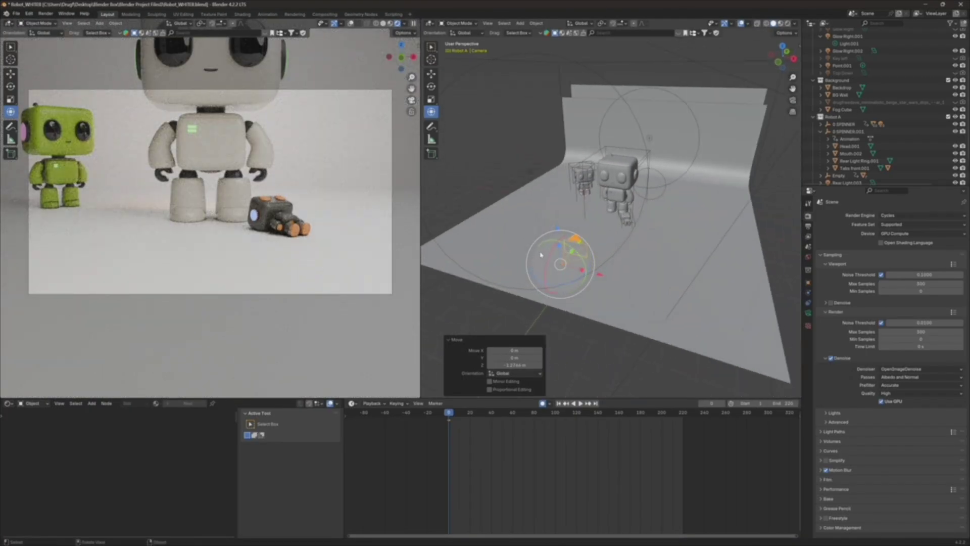
{"action": "left_click_drag", "start_coordinate": [546, 262], "coordinate": [560, 196]}
{"action": "right_click", "coordinate": [552, 258]}
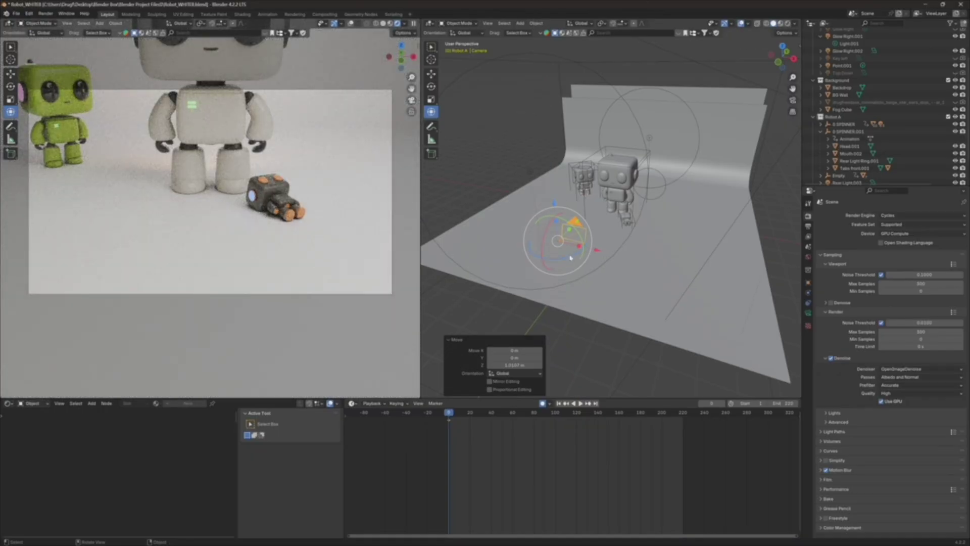
Step: Turn the camera slightly around global Z and move it about 1.4 m closer to the robots along Y
{"action": "left_click_drag", "start_coordinate": [571, 258], "coordinate": [564, 253]}
{"action": "middle_click_drag", "start_coordinate": [564, 253], "coordinate": [602, 237]}
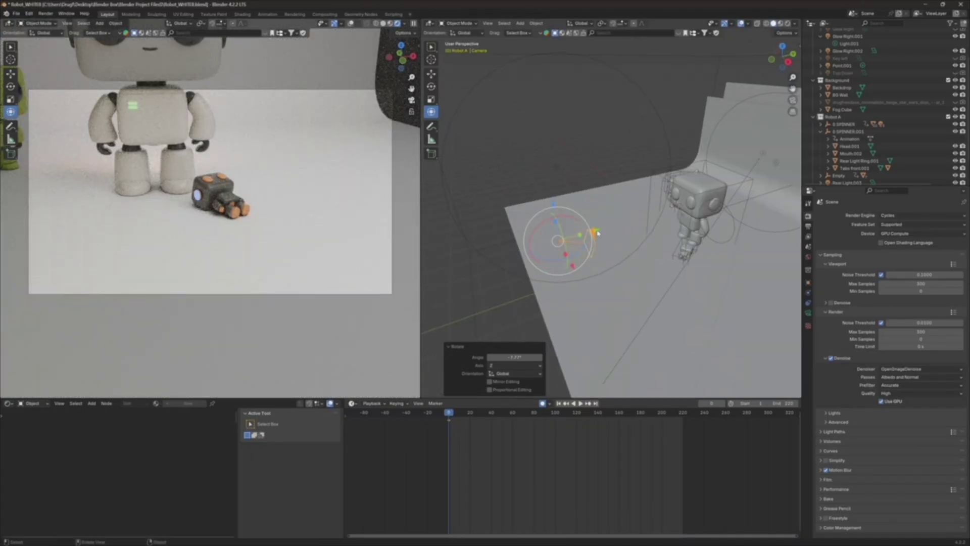
{"action": "left_click_drag", "start_coordinate": [598, 233], "coordinate": [637, 222]}
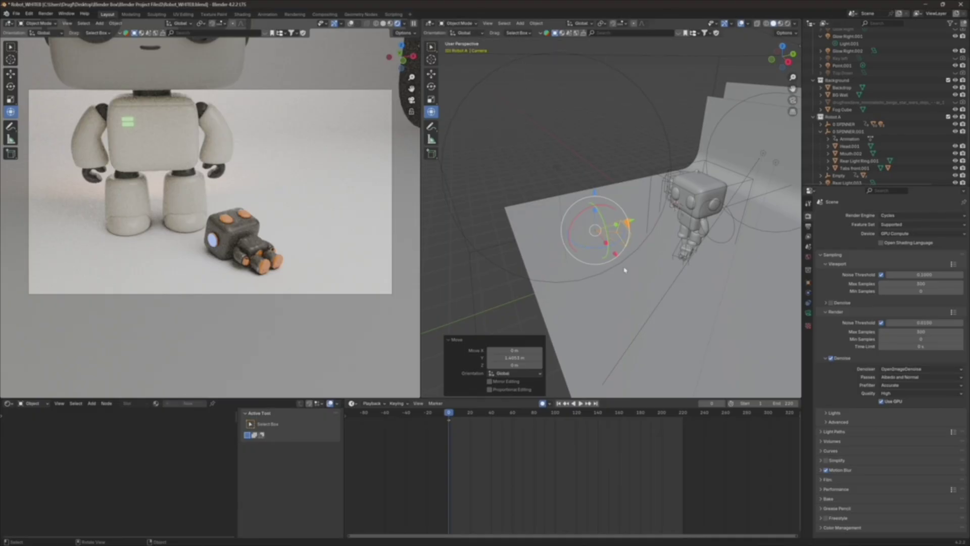
Step: Switch the transform orientation to Local and push the camera forward about 1.2 m along its local Z axis
{"action": "middle_click_drag", "start_coordinate": [625, 270], "coordinate": [605, 231]}
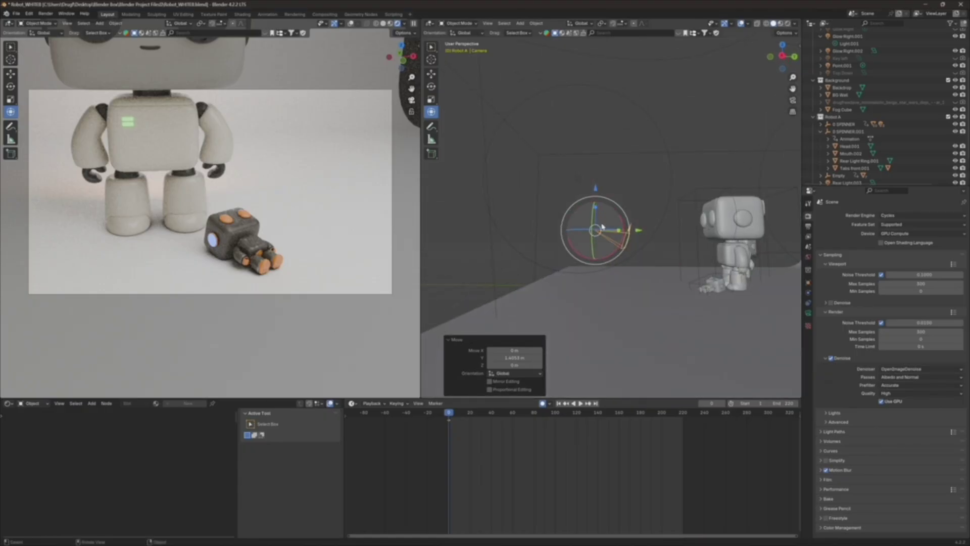
{"action": "left_click", "coordinate": [472, 35]}
{"action": "left_click", "coordinate": [459, 63]}
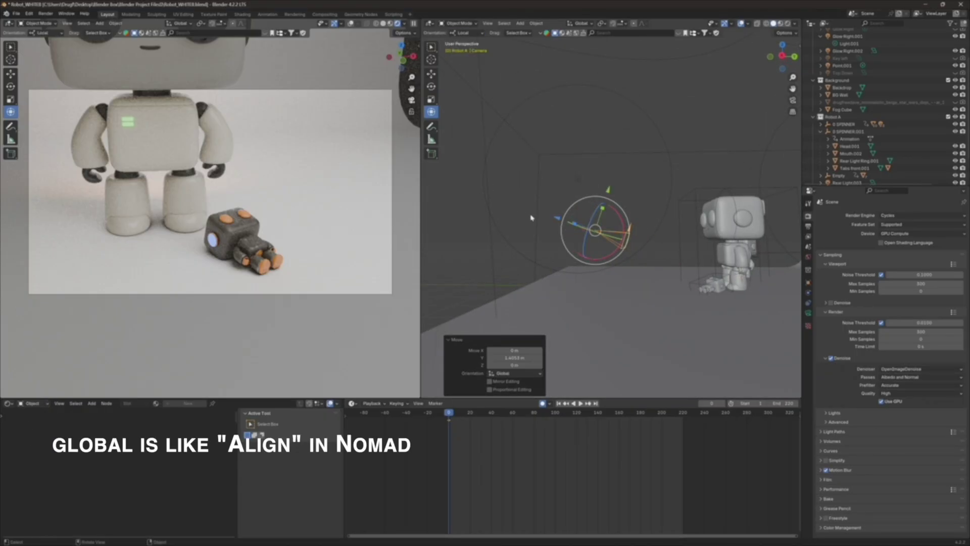
{"action": "middle_click_drag", "start_coordinate": [531, 217], "coordinate": [550, 246]}
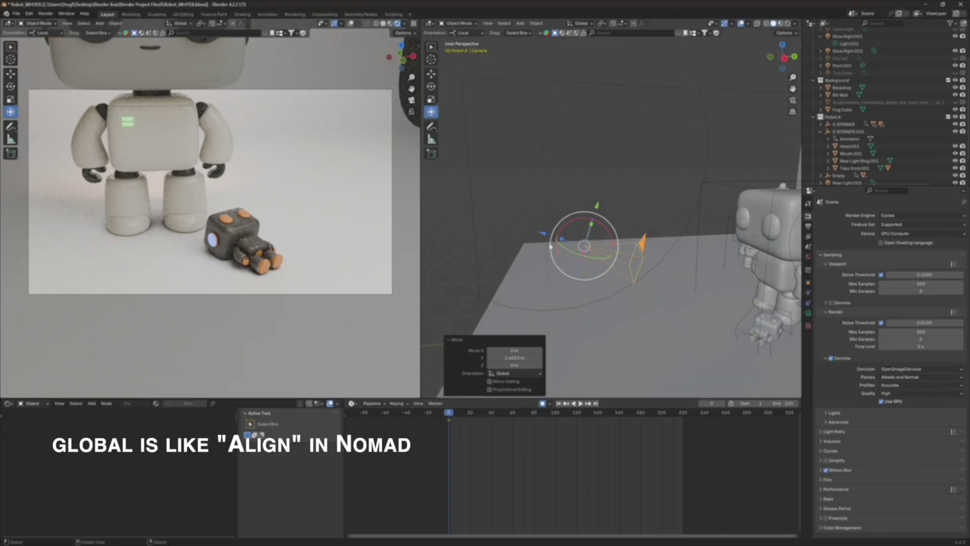
{"action": "left_click_drag", "start_coordinate": [545, 235], "coordinate": [601, 260]}
Step: Lower the camera about 0.45 m along its local Y axis and pan it slightly around that axis to frame the lying robot
{"action": "middle_click_drag", "start_coordinate": [601, 259], "coordinate": [541, 255]}
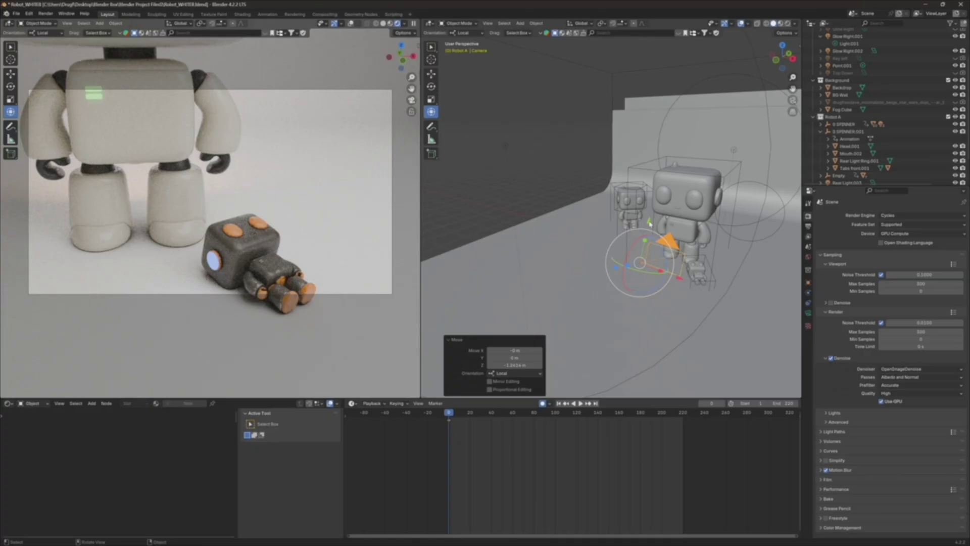
{"action": "key", "text": "g"}
{"action": "key", "text": "y"}
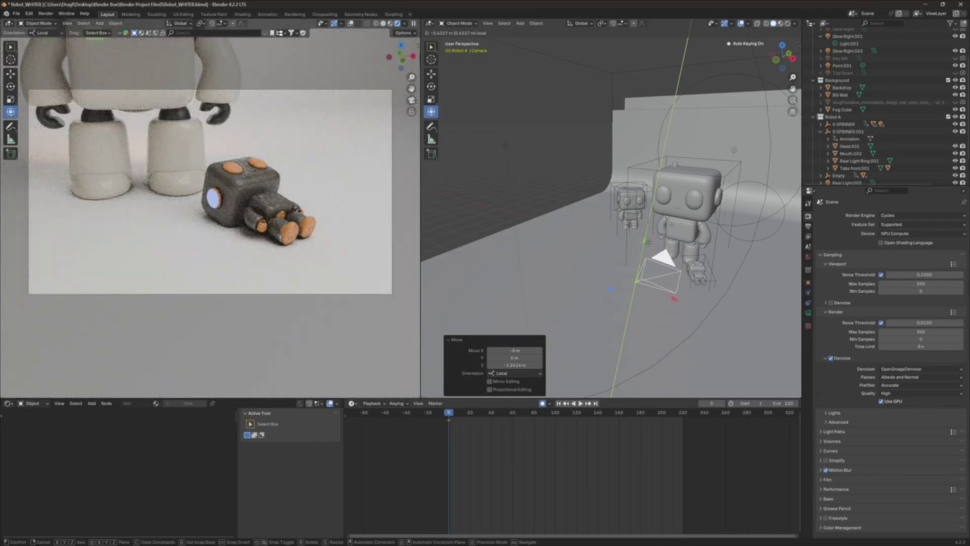
{"action": "left_click", "coordinate": [652, 278]}
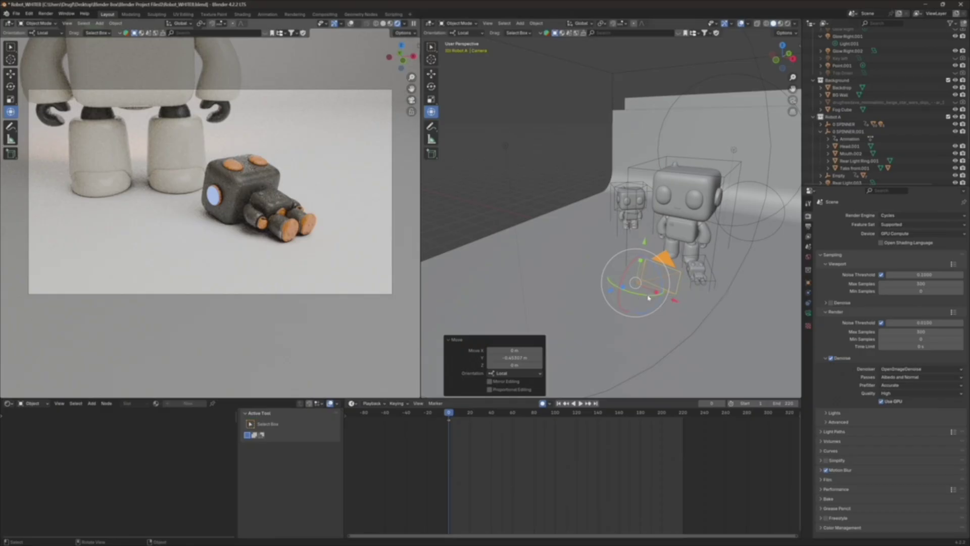
{"action": "key", "text": "r"}
{"action": "key", "text": "y"}
{"action": "key", "text": "y"}
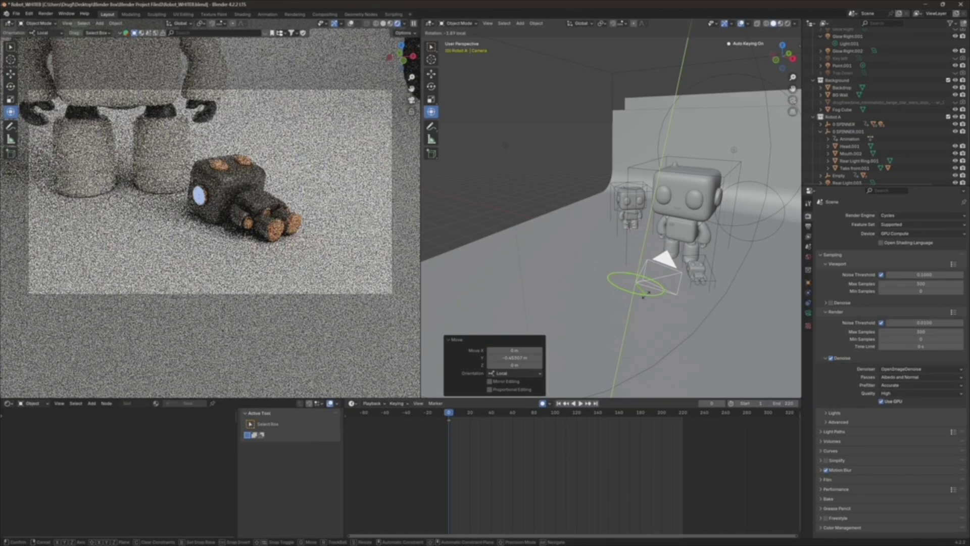
{"action": "left_click", "coordinate": [648, 297]}
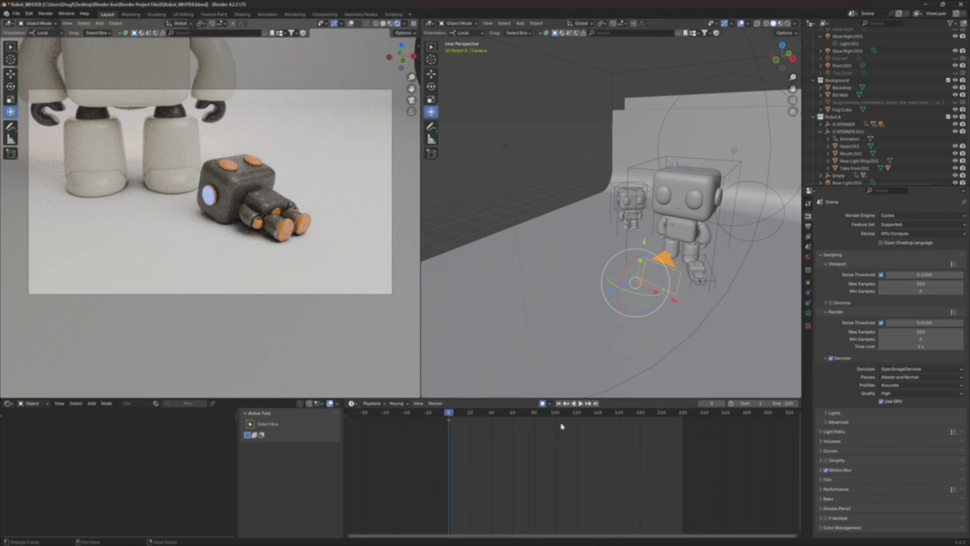
Step: At frame 100, raise the camera about 0.23 m along its local Y axis and keyframe the new position
{"action": "key", "text": "space"}
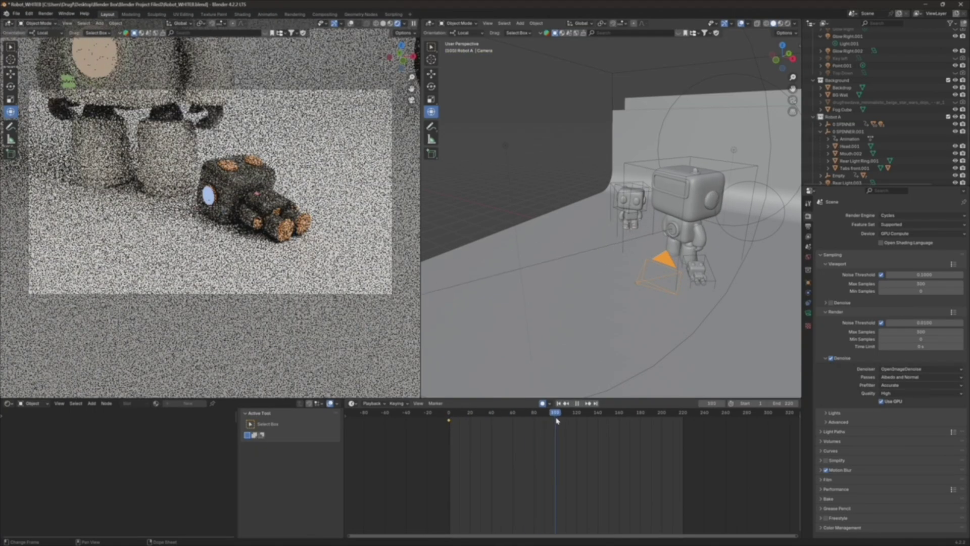
{"action": "key", "text": "space"}
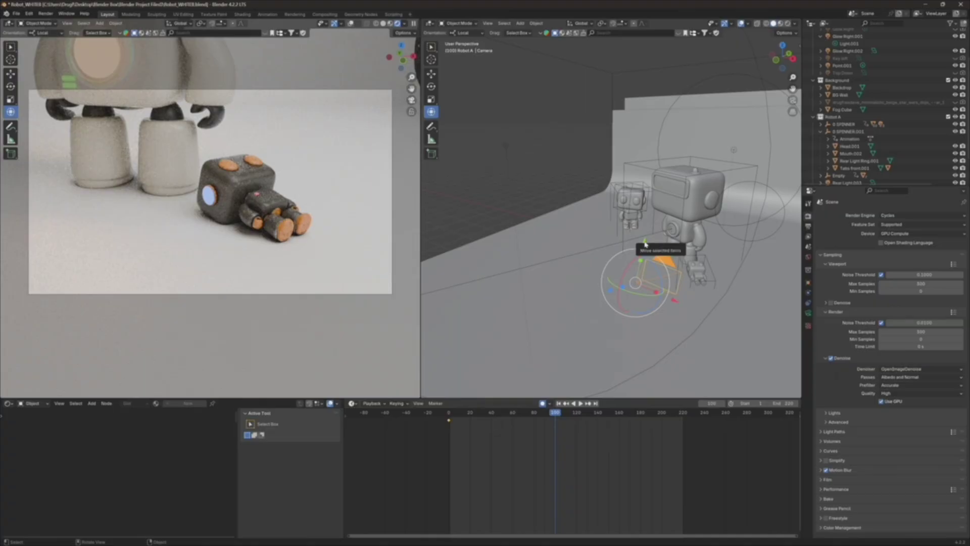
{"action": "key", "text": "g"}
{"action": "key", "text": "y"}
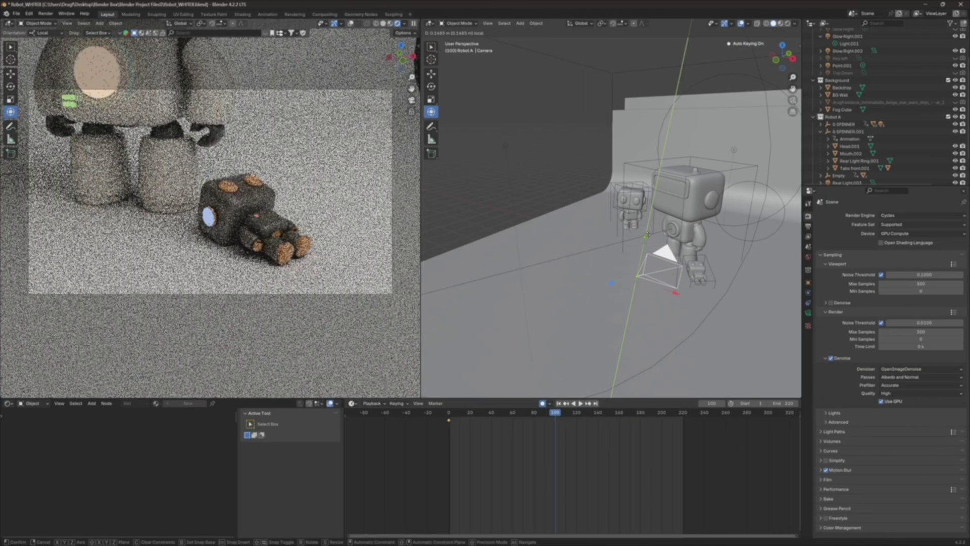
{"action": "key", "text": "Return"}
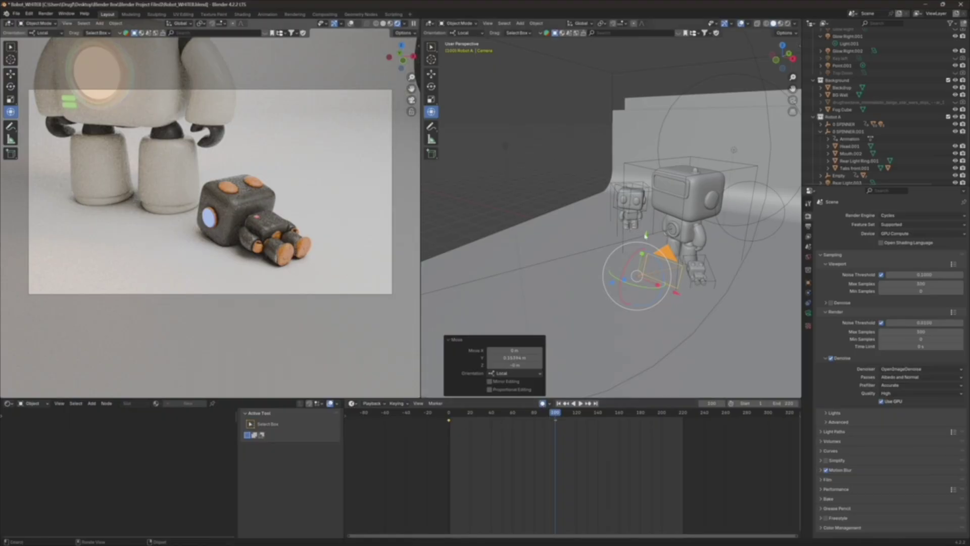
{"action": "key", "text": "i"}
Step: Try to shift the camera sideways along its local X axis at frame 129
{"action": "left_click_drag", "start_coordinate": [566, 415], "coordinate": [586, 413]}
{"action": "left_click_drag", "start_coordinate": [678, 297], "coordinate": [684, 299]}
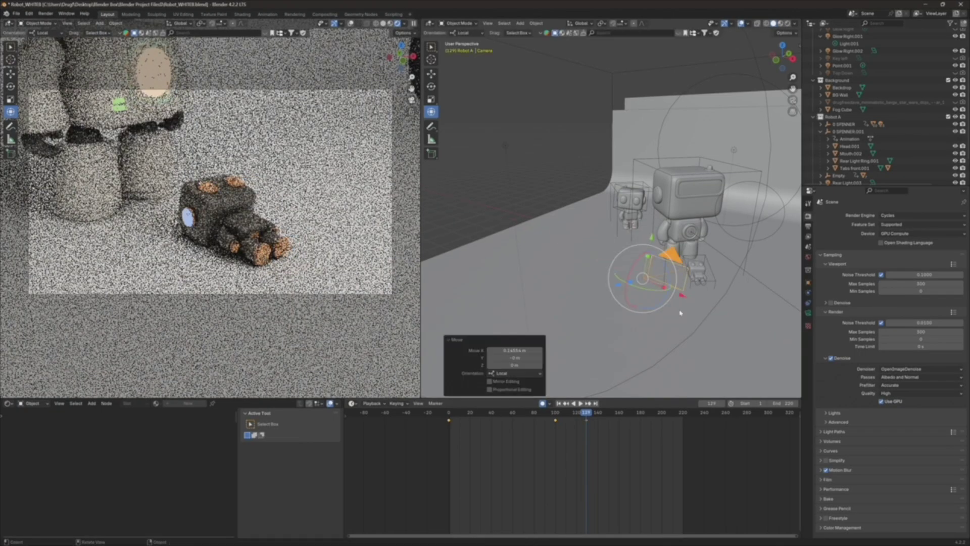
{"action": "key", "text": "ctrl+z"}
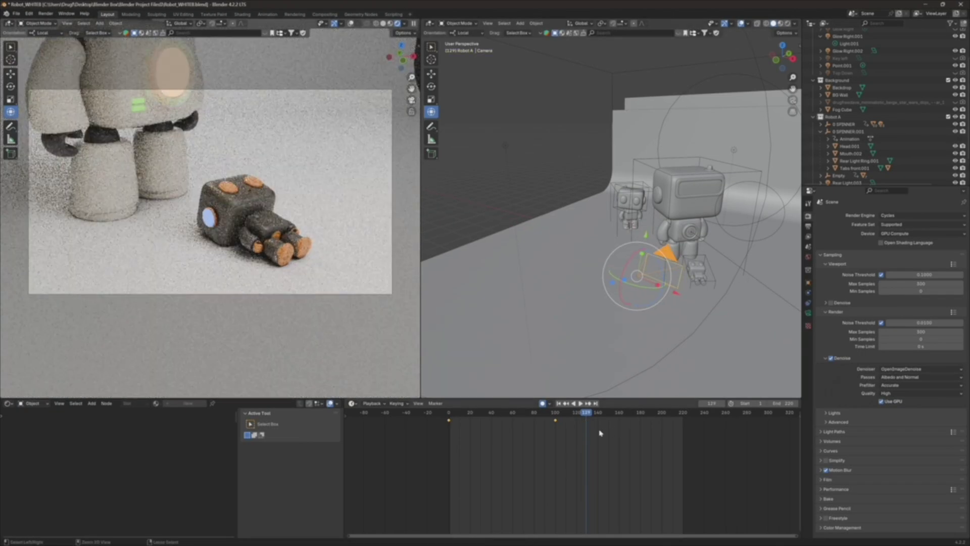
Step: Play back the keyframed camera move from frame 0 to check the motion
{"action": "left_click", "coordinate": [448, 413]}
{"action": "key", "text": "space"}
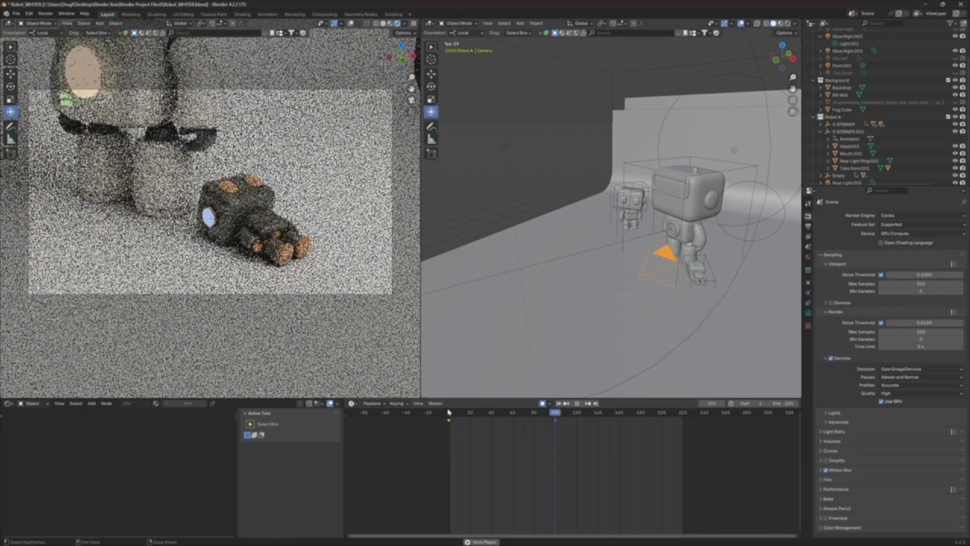
{"action": "key", "text": "space"}
{"action": "key", "text": "space"}
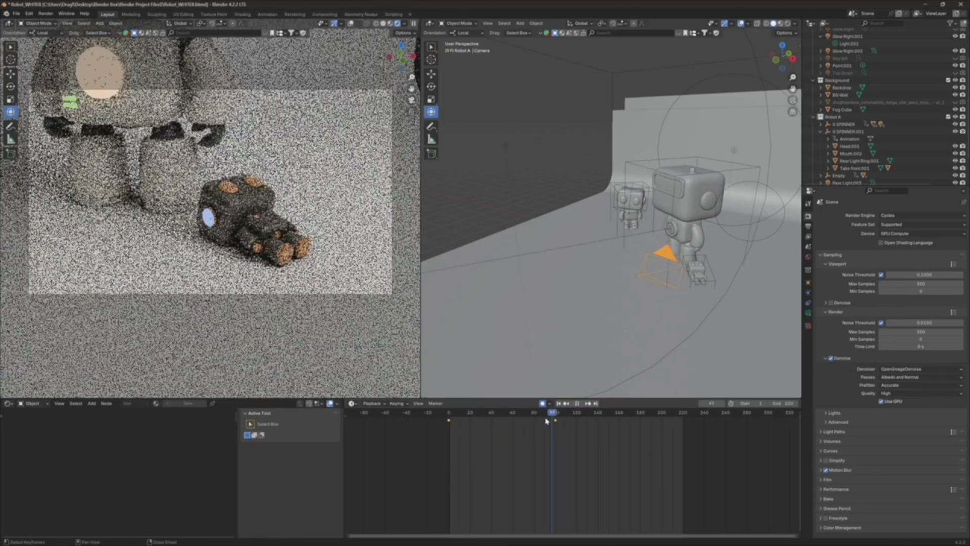
{"action": "left_click", "coordinate": [450, 415]}
{"action": "key", "text": "space"}
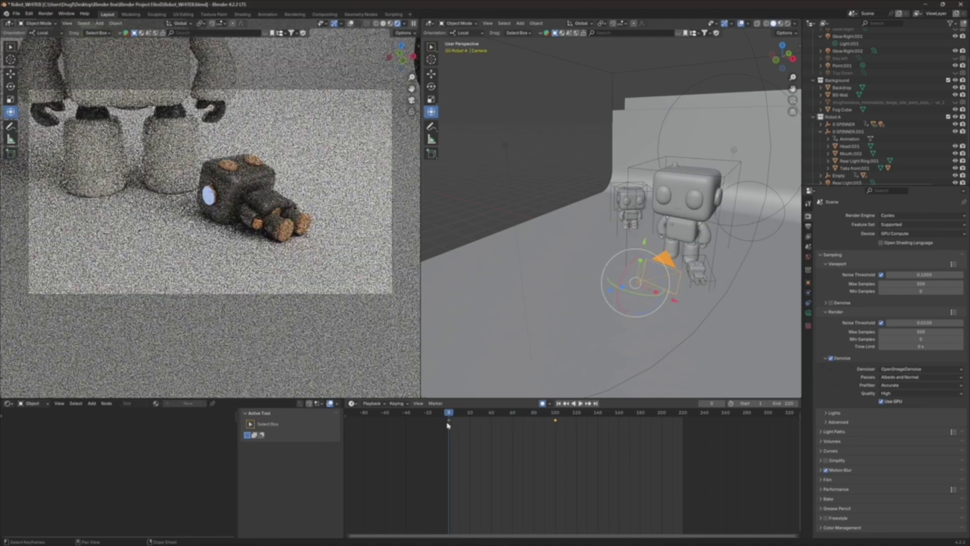
Step: Shift the camera keyframes forward by 1 frame and set the current frame to 1
{"action": "scroll", "coordinate": [450, 423], "scroll_direction": "up", "scroll_amount": 1}
{"action": "key", "text": "g"}
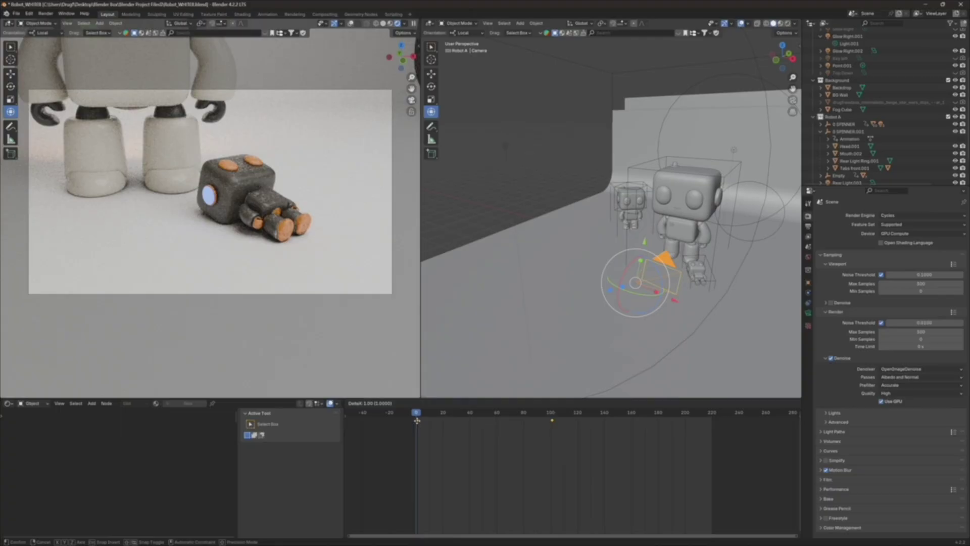
{"action": "left_click", "coordinate": [417, 421]}
{"action": "left_click", "coordinate": [419, 412]}
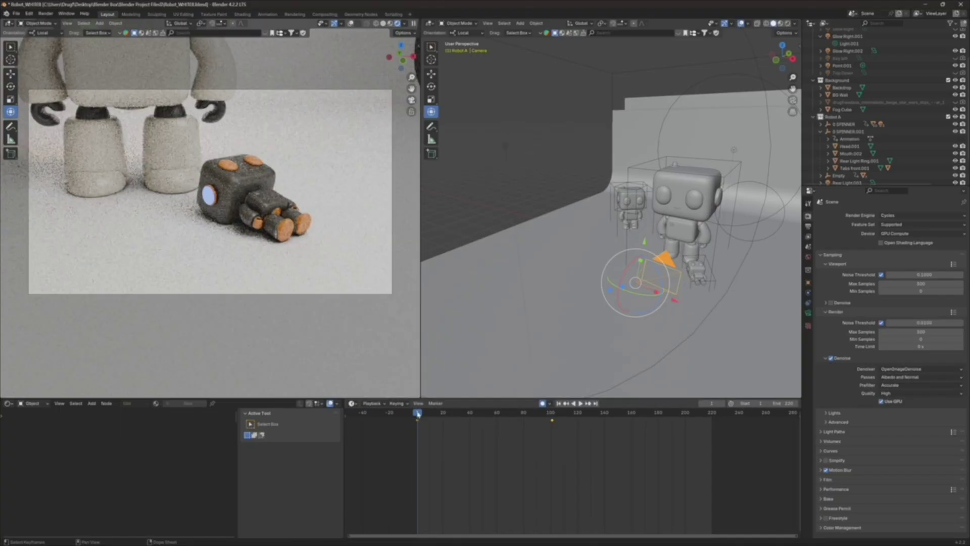
Step: Select the Focus Ring empty and move it toward the camera along its local Y axis
{"action": "middle_click_drag", "start_coordinate": [660, 253], "coordinate": [776, 178]}
{"action": "left_click", "coordinate": [779, 186]}
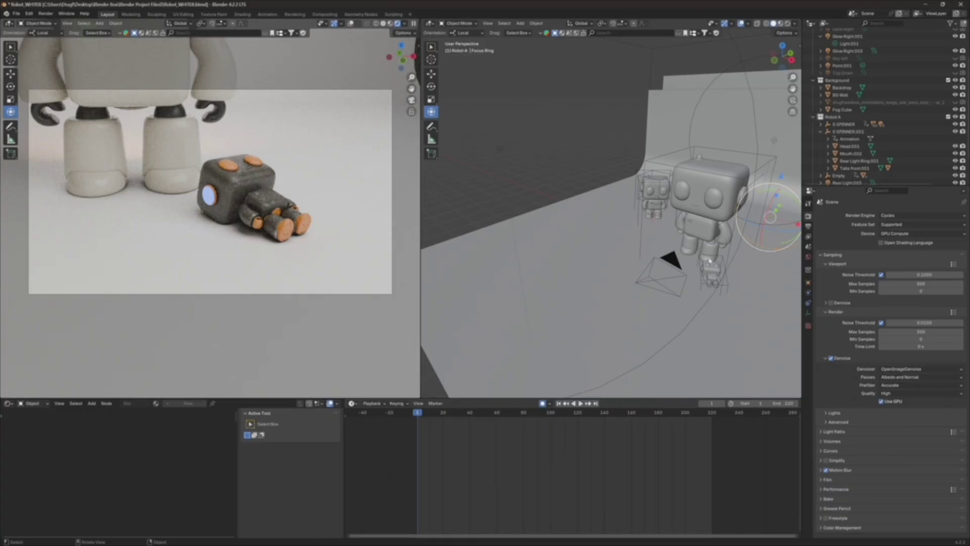
{"action": "key", "text": "KP_Decimal"}
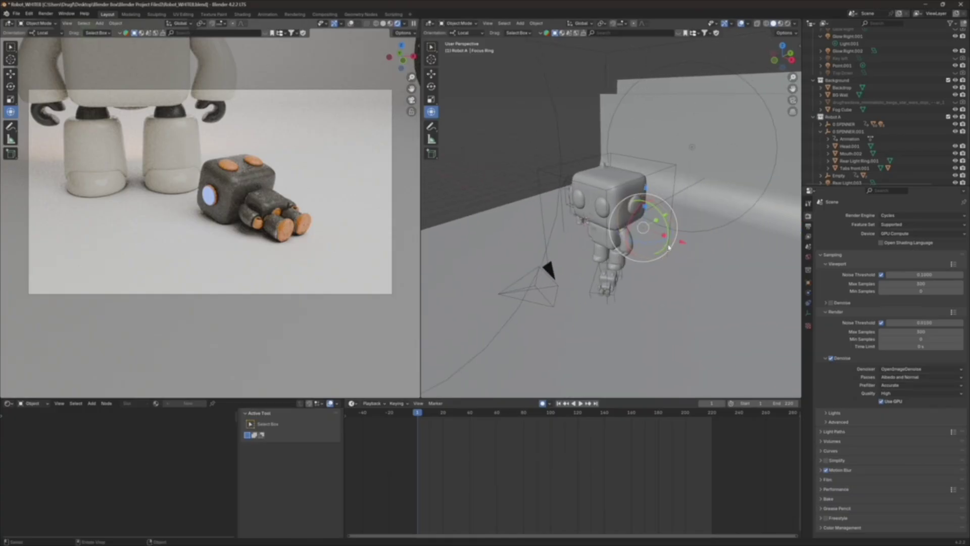
{"action": "middle_click_drag", "start_coordinate": [665, 217], "coordinate": [663, 218]}
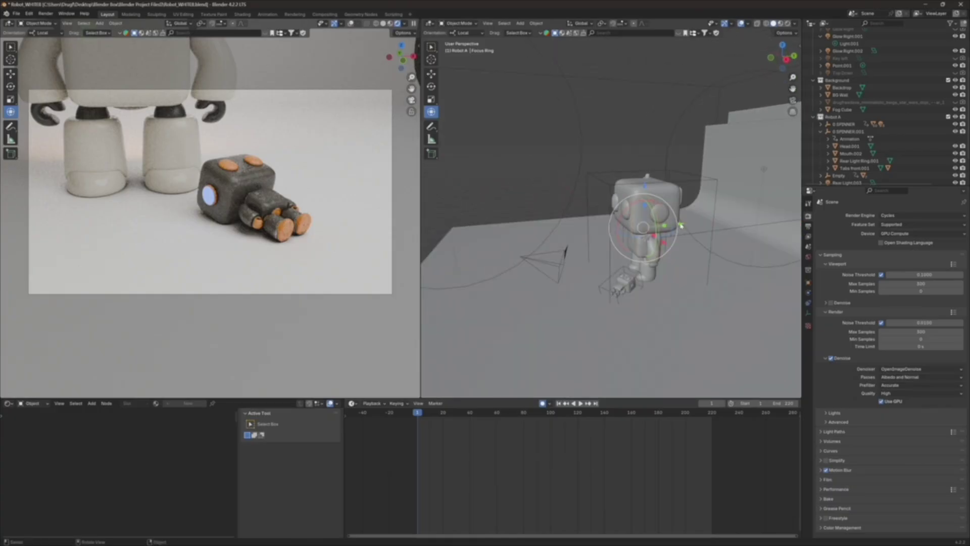
{"action": "left_click_drag", "start_coordinate": [681, 225], "coordinate": [657, 230]}
Step: Lower the Focus Ring about 1.97 m to the floor and slide it along local X to the small lying robot
{"action": "middle_click_drag", "start_coordinate": [657, 230], "coordinate": [624, 197]}
{"action": "left_click_drag", "start_coordinate": [619, 191], "coordinate": [623, 302]}
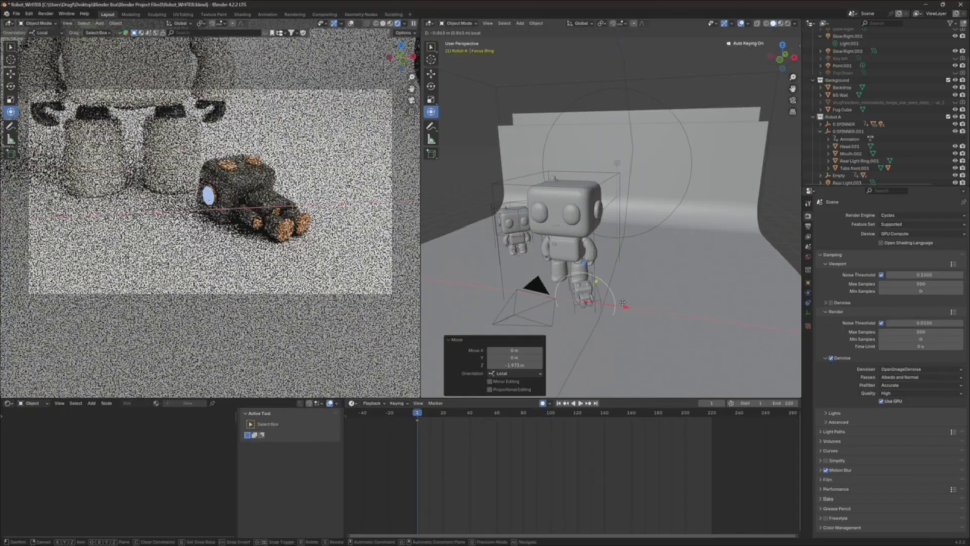
{"action": "left_click", "coordinate": [610, 301]}
Step: Scale the Focus Ring down and move it along local Y to the lying robot's head
{"action": "middle_click_drag", "start_coordinate": [610, 302], "coordinate": [618, 259]}
{"action": "key", "text": "s"}
{"action": "left_click", "coordinate": [585, 286]}
{"action": "key", "text": "g"}
{"action": "key", "text": "y"}
{"action": "left_click", "coordinate": [621, 260]}
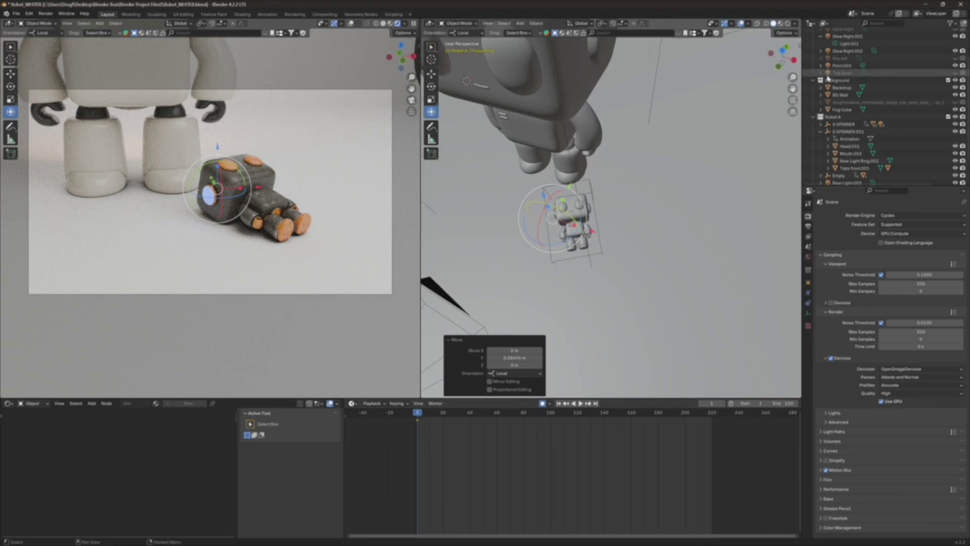
Step: Select the camera and set its depth of field F-Stop to 0.5
{"action": "scroll", "coordinate": [884, 101], "scroll_direction": "up", "scroll_amount": 3}
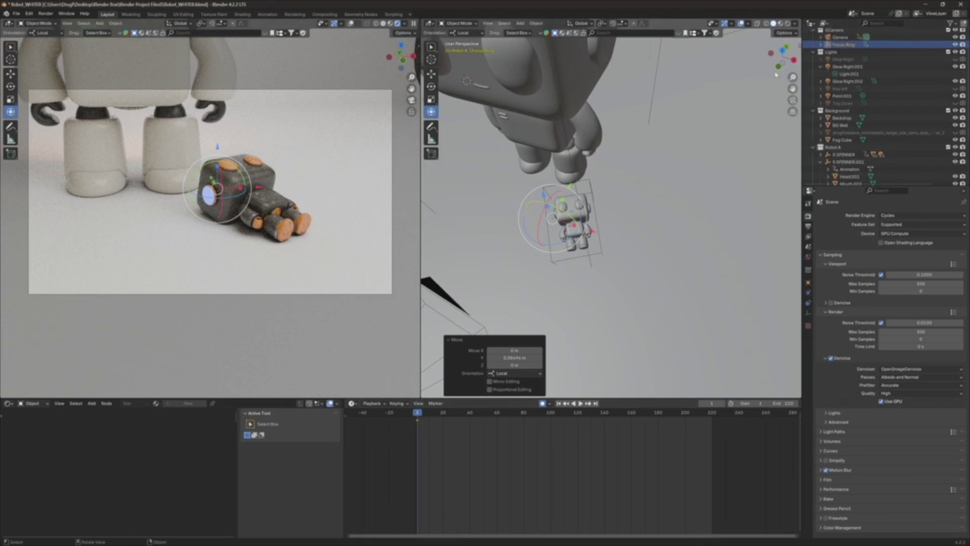
{"action": "scroll", "coordinate": [839, 76], "scroll_direction": "up", "scroll_amount": 1}
{"action": "left_click", "coordinate": [840, 46]}
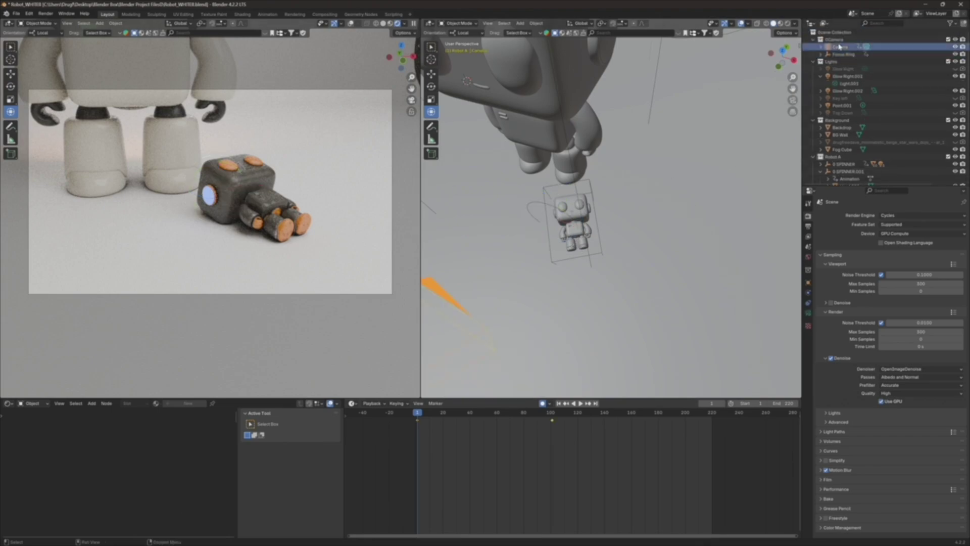
{"action": "left_click", "coordinate": [808, 314]}
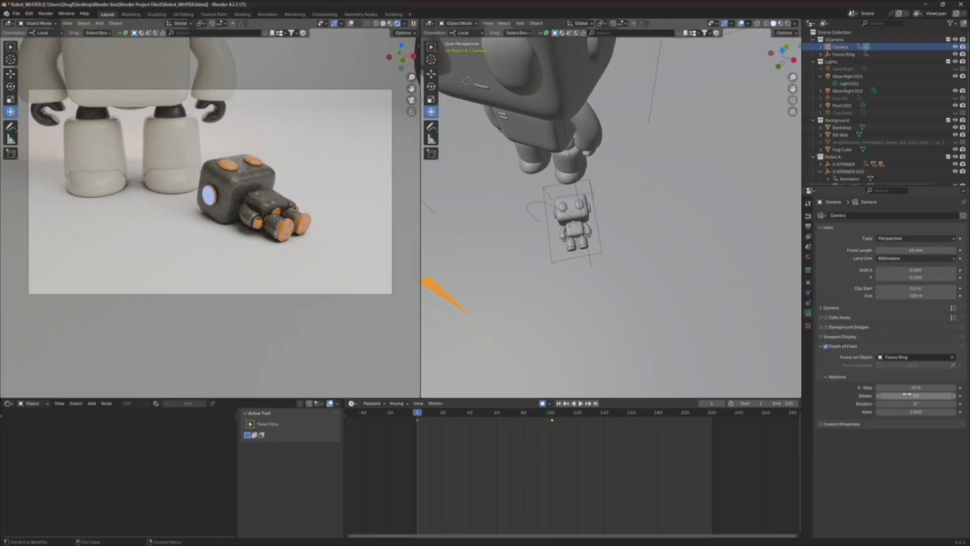
{"action": "left_click_drag", "start_coordinate": [915, 387], "coordinate": [910, 388]}
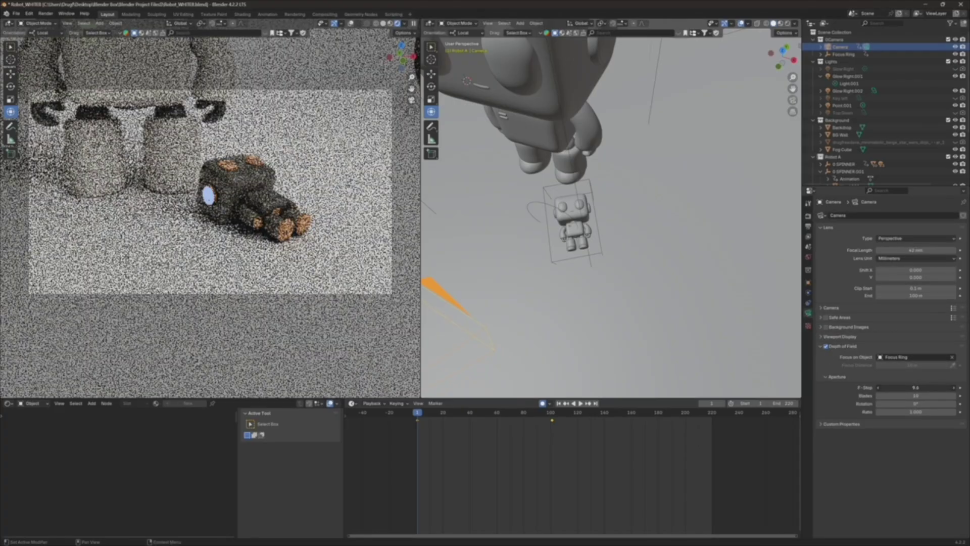
{"action": "left_click", "coordinate": [910, 388]}
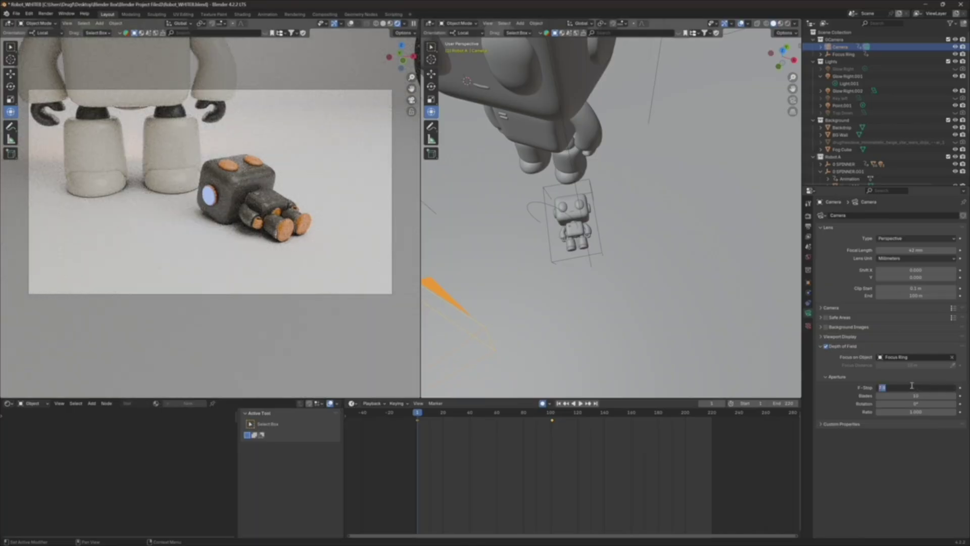
{"action": "type", "text": "2"}
{"action": "key", "text": "Return"}
{"action": "left_click", "coordinate": [909, 388]}
{"action": "key", "text": "Return"}
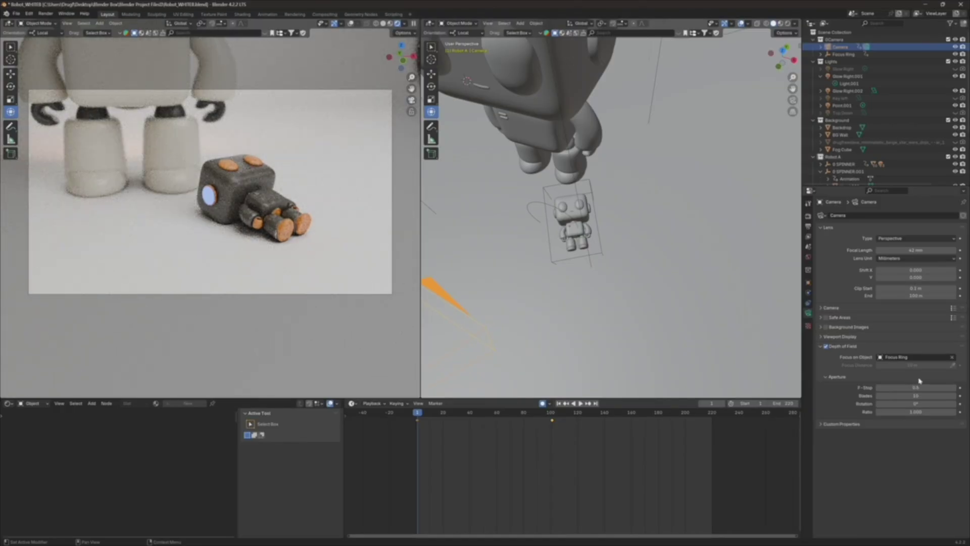
Step: Select the Focus Ring empty and move it about 0.18 m along its local X axis beside the lying robot
{"action": "scroll", "coordinate": [234, 218], "scroll_direction": "up", "scroll_amount": 6}
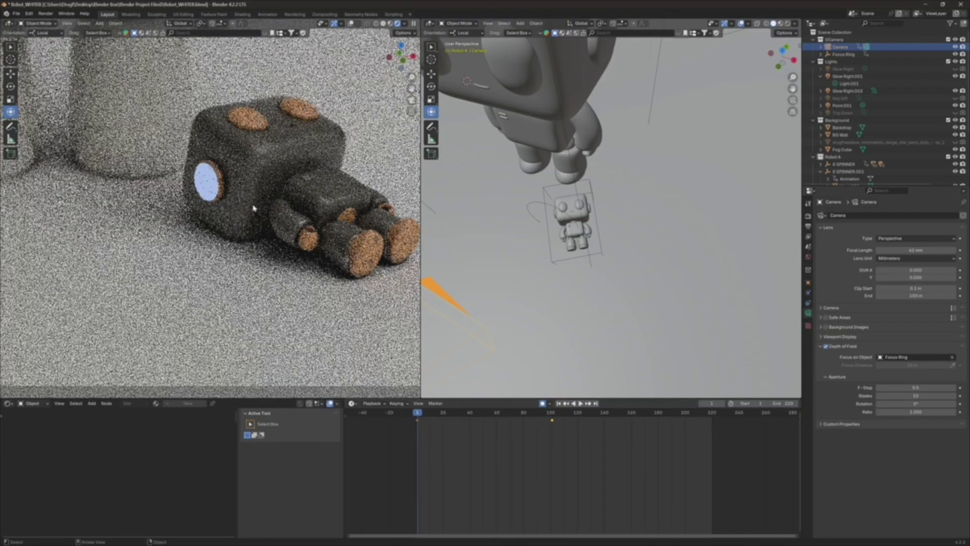
{"action": "scroll", "coordinate": [251, 235], "scroll_direction": "up", "scroll_amount": 1}
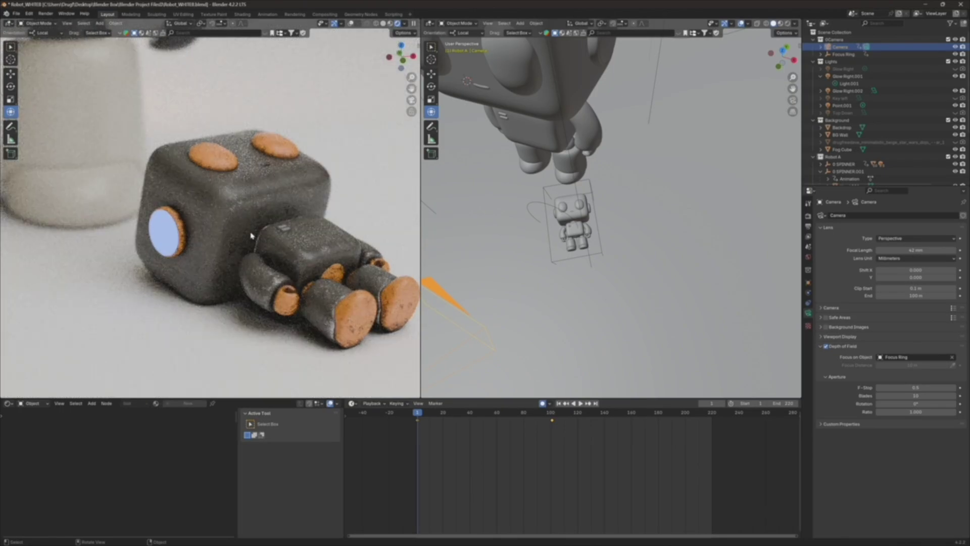
{"action": "scroll", "coordinate": [539, 246], "scroll_direction": "up", "scroll_amount": 5}
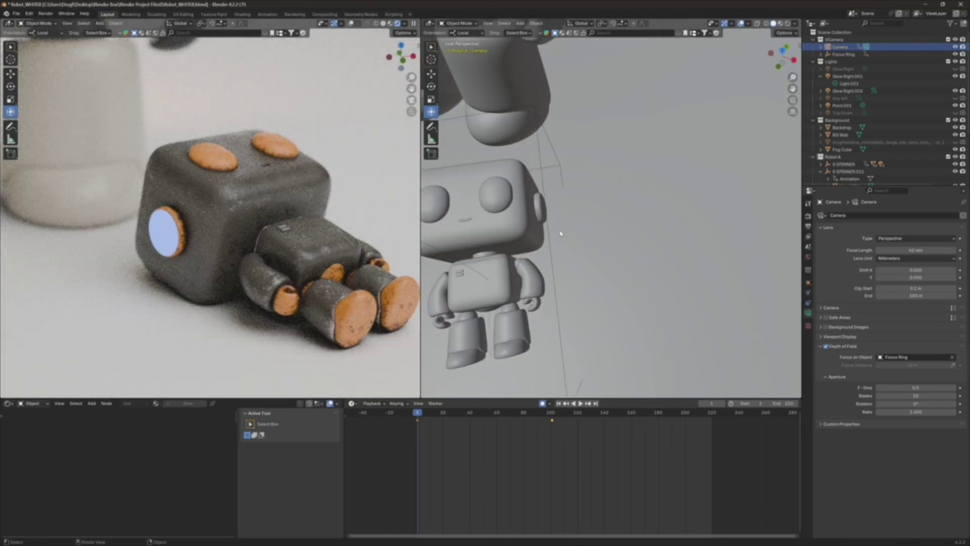
{"action": "mouse_move", "coordinate": [532, 246]}
{"action": "middle_mouse_down"}
{"action": "mouse_move", "coordinate": [585, 243]}
{"action": "mouse_move", "coordinate": [537, 245]}
{"action": "mouse_move", "coordinate": [513, 261]}
{"action": "mouse_move", "coordinate": [517, 238]}
{"action": "middle_mouse_up"}
{"action": "scroll", "coordinate": [533, 240], "scroll_direction": "down", "scroll_amount": 5}
{"action": "scroll", "coordinate": [534, 246], "scroll_direction": "up", "scroll_amount": 5}
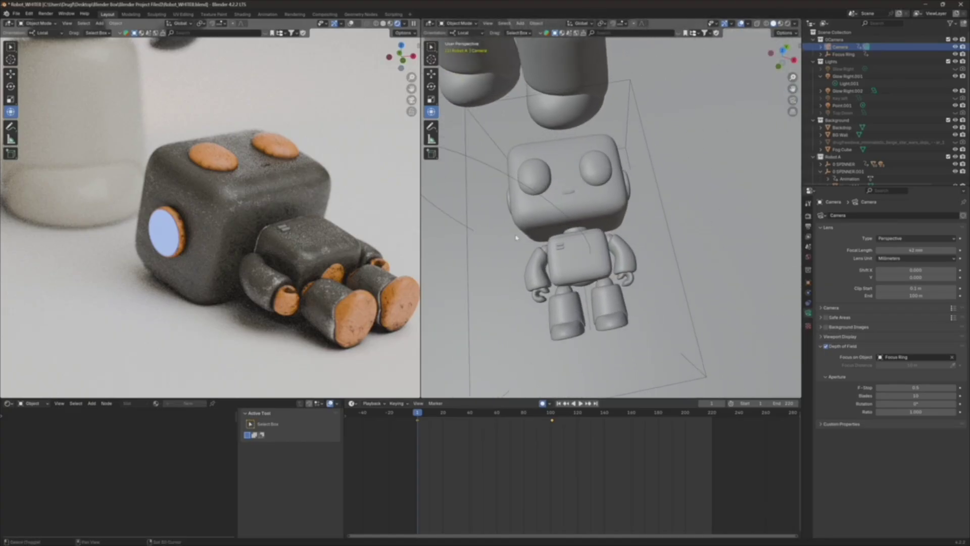
{"action": "left_click", "coordinate": [499, 174]}
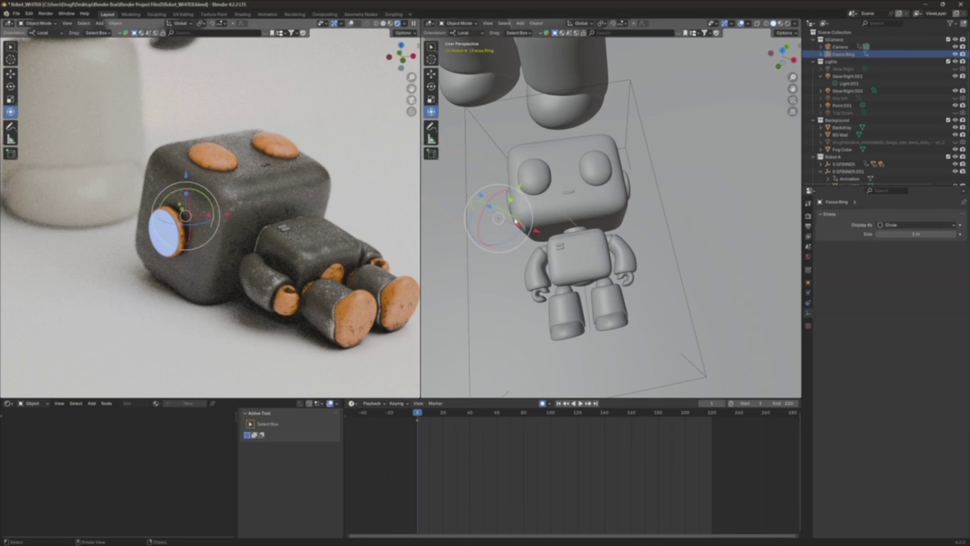
{"action": "left_click_drag", "start_coordinate": [519, 188], "coordinate": [513, 208]}
{"action": "left_click_drag", "start_coordinate": [531, 251], "coordinate": [566, 278]}
Step: Move the Focus Ring about 0.18 m in the negative direction along its local Y axis at frame 1
{"action": "key", "text": "g"}
{"action": "key", "text": "y"}
{"action": "key", "text": "y"}
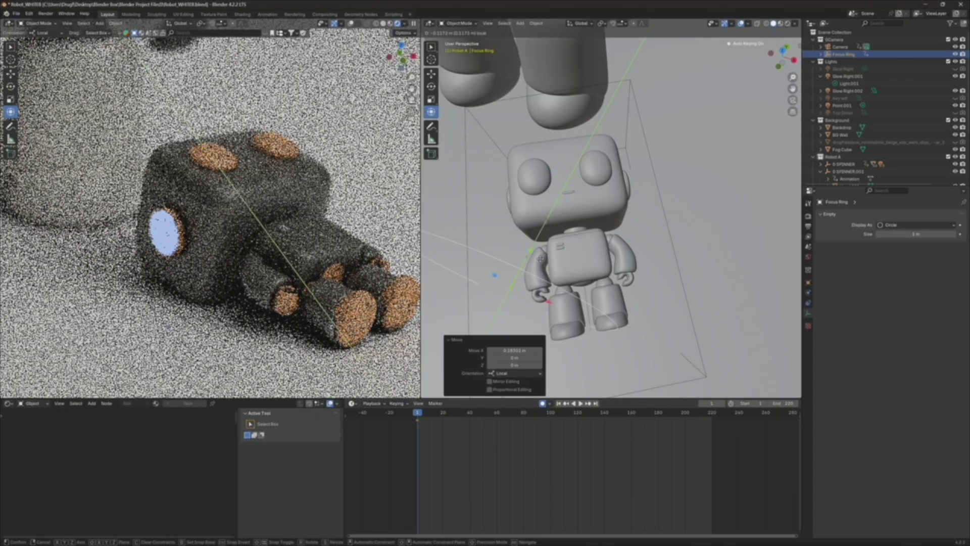
{"action": "left_click", "coordinate": [531, 282]}
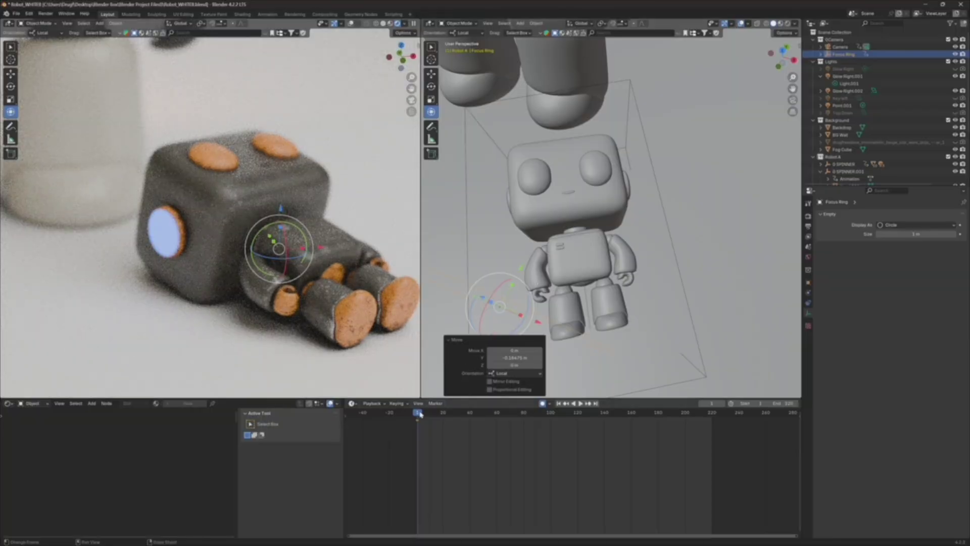
Step: Advance to frame 13 and move the Focus Ring along its local Y axis back toward the lying robot's head
{"action": "key", "text": "space"}
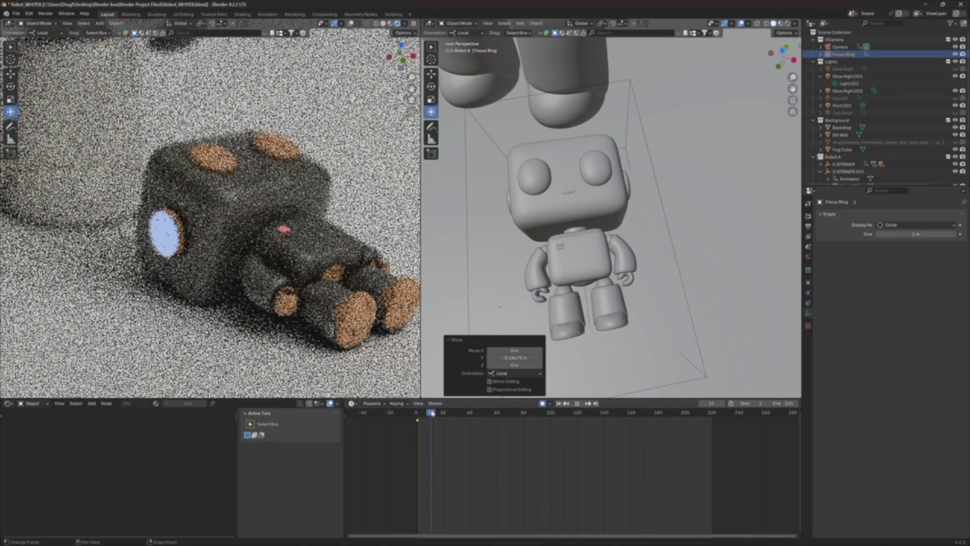
{"action": "key", "text": "space"}
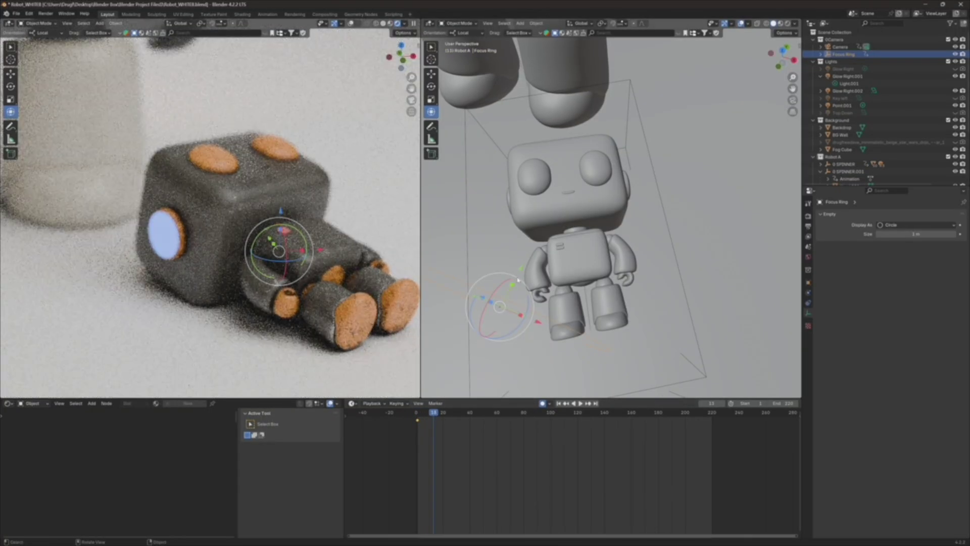
{"action": "key", "text": "g"}
{"action": "key", "text": "y"}
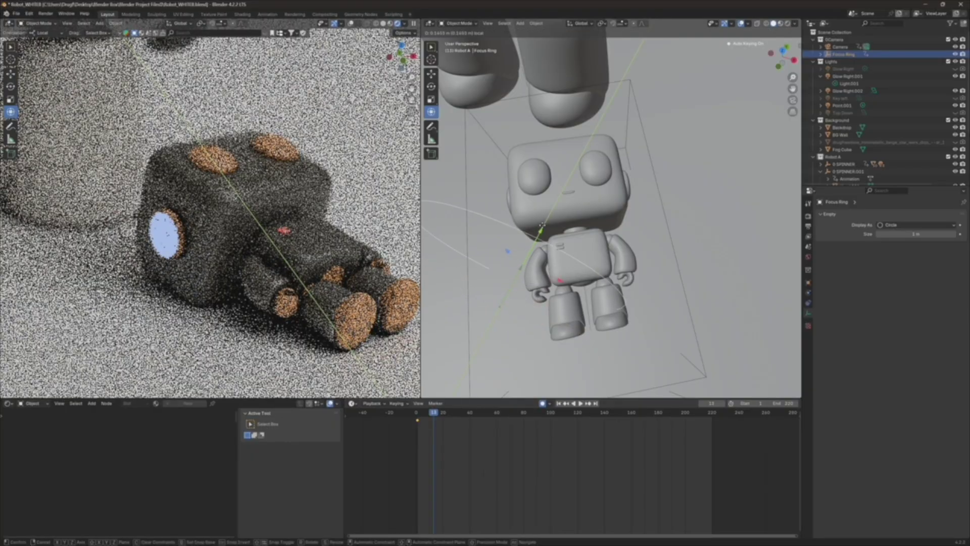
{"action": "left_click", "coordinate": [540, 228]}
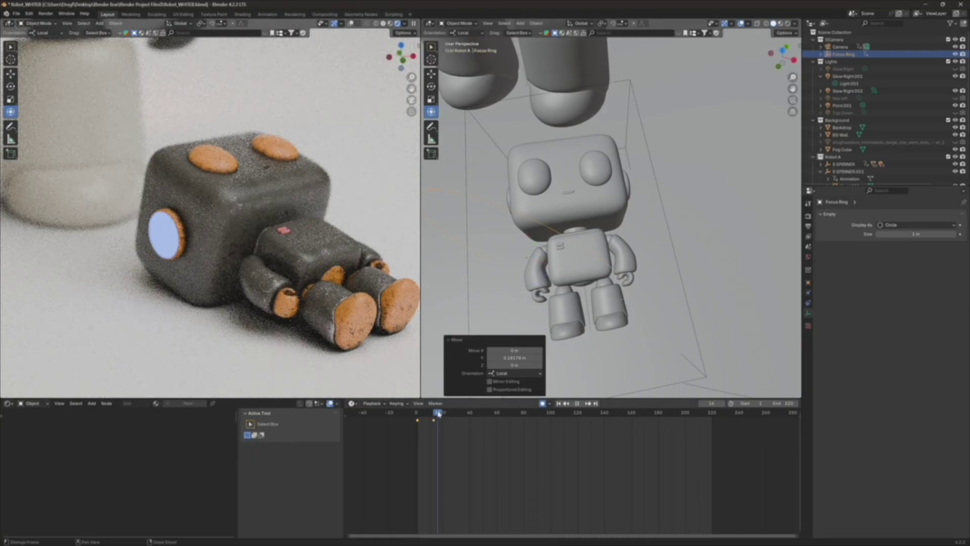
Step: At frame 30, move the Focus Ring slightly further along its local Y axis onto the lying robot's head
{"action": "left_click_drag", "start_coordinate": [439, 414], "coordinate": [456, 413]}
{"action": "key", "text": "g"}
{"action": "key", "text": "y"}
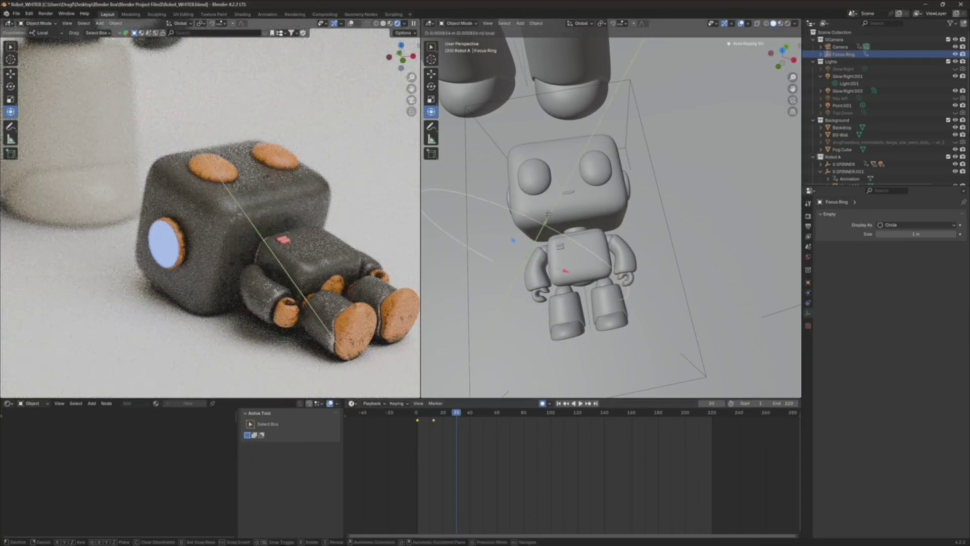
{"action": "left_click", "coordinate": [550, 213]}
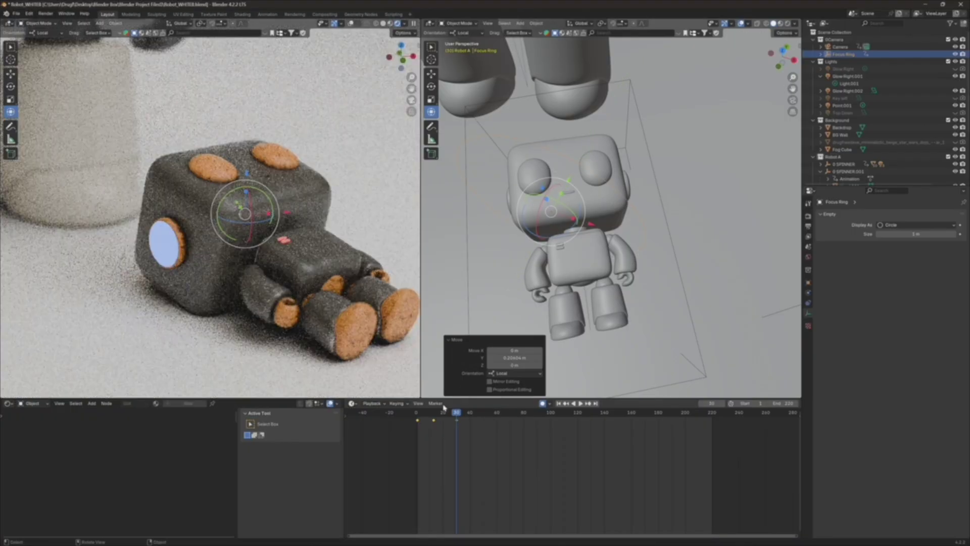
Step: Play the animation from frame 1 to check the focus pull on the lying robot, and return to frame 1
{"action": "left_click", "coordinate": [416, 412]}
{"action": "key", "text": "space"}
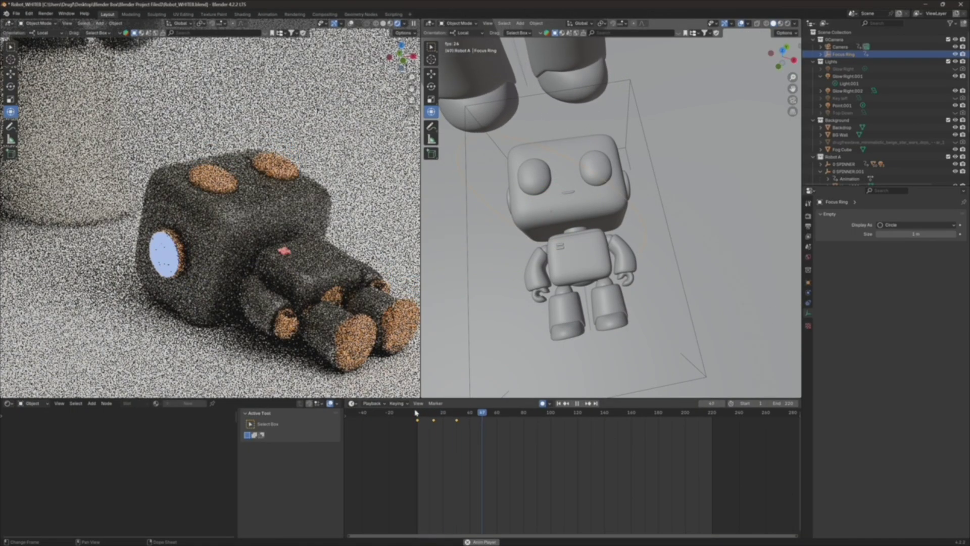
{"action": "key", "text": "space"}
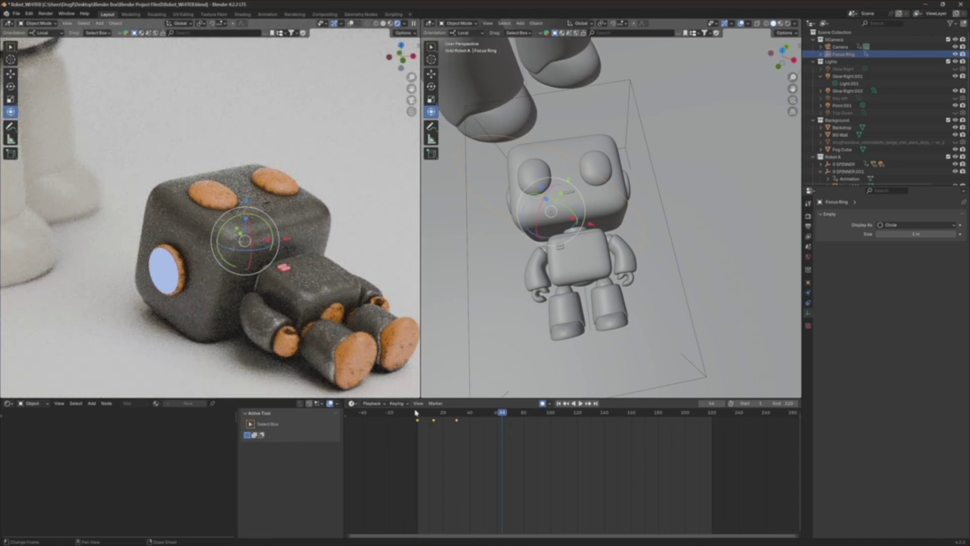
{"action": "key", "text": "space"}
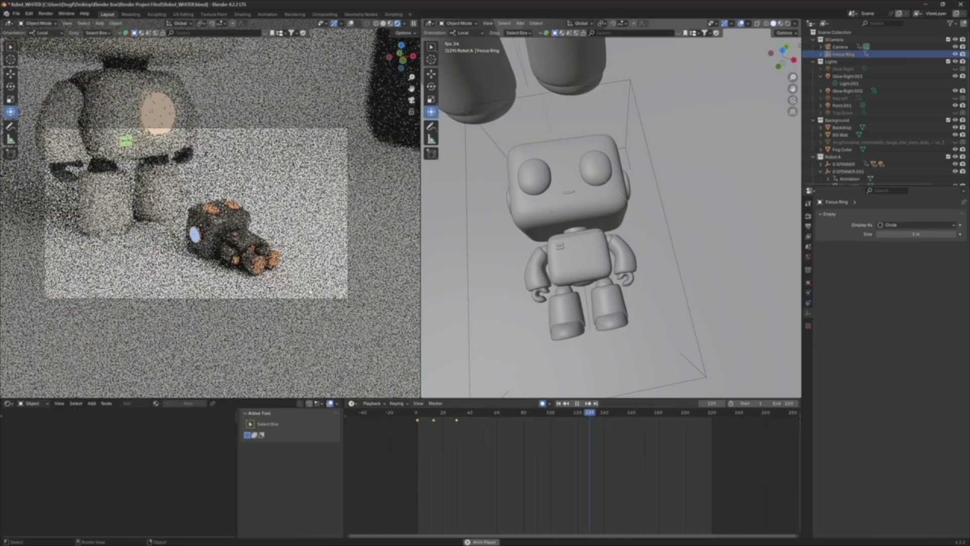
{"action": "key", "text": "space"}
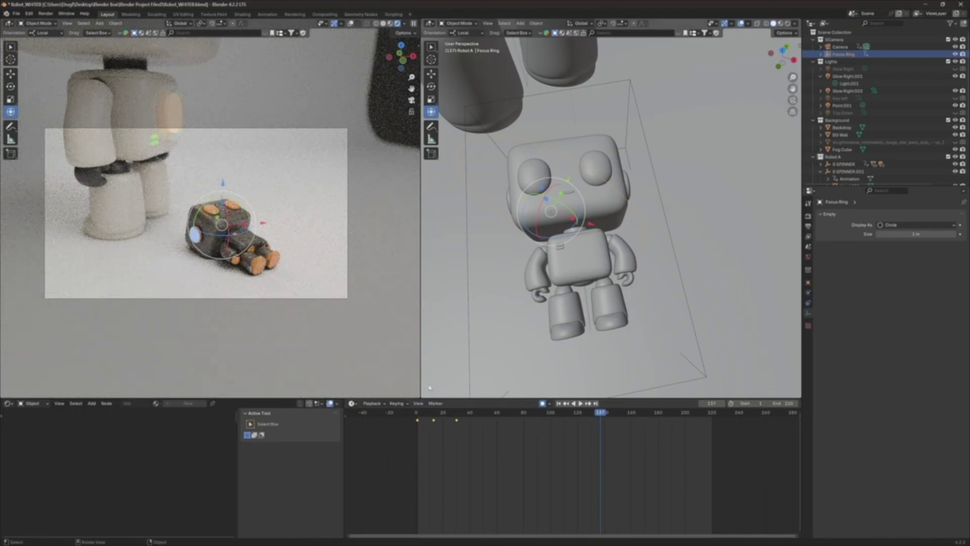
{"action": "left_click", "coordinate": [417, 414]}
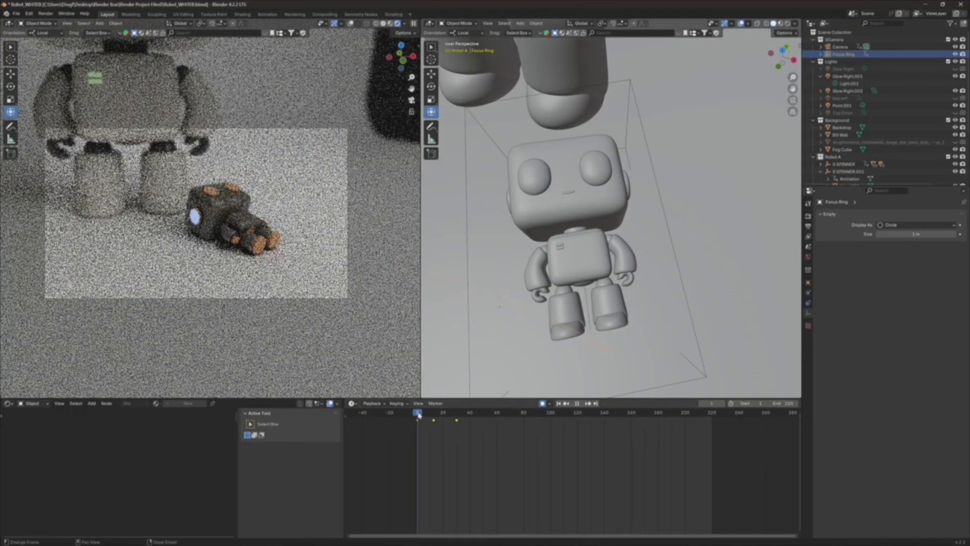
Step: Select the camera in the scene and set its focal length to 56 mm
{"action": "middle_click_drag", "start_coordinate": [548, 294], "coordinate": [460, 264]}
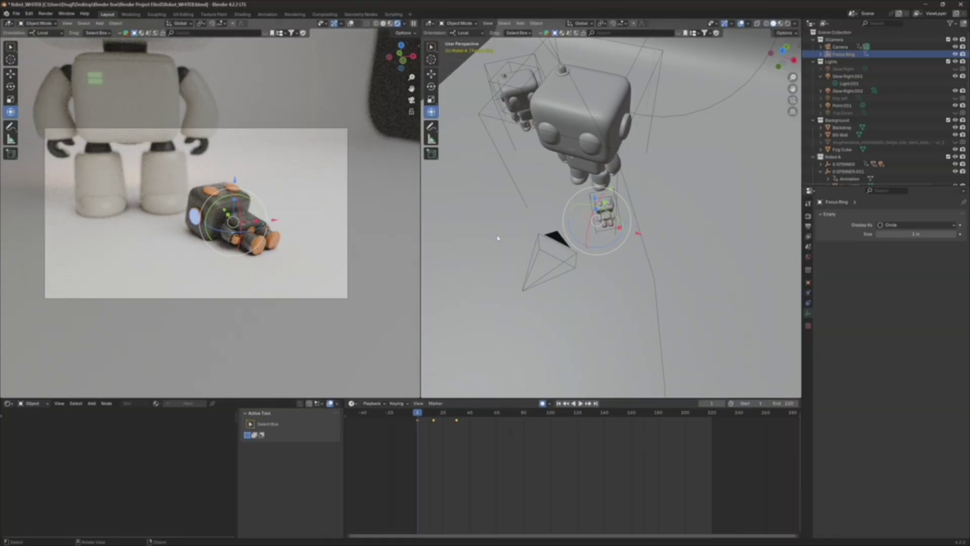
{"action": "middle_click_drag", "start_coordinate": [498, 238], "coordinate": [521, 201]}
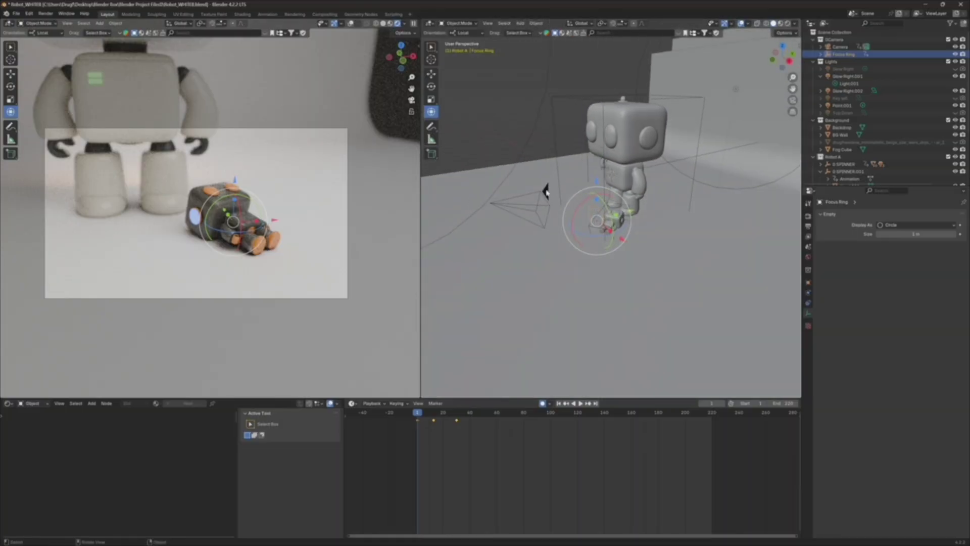
{"action": "left_click", "coordinate": [546, 192]}
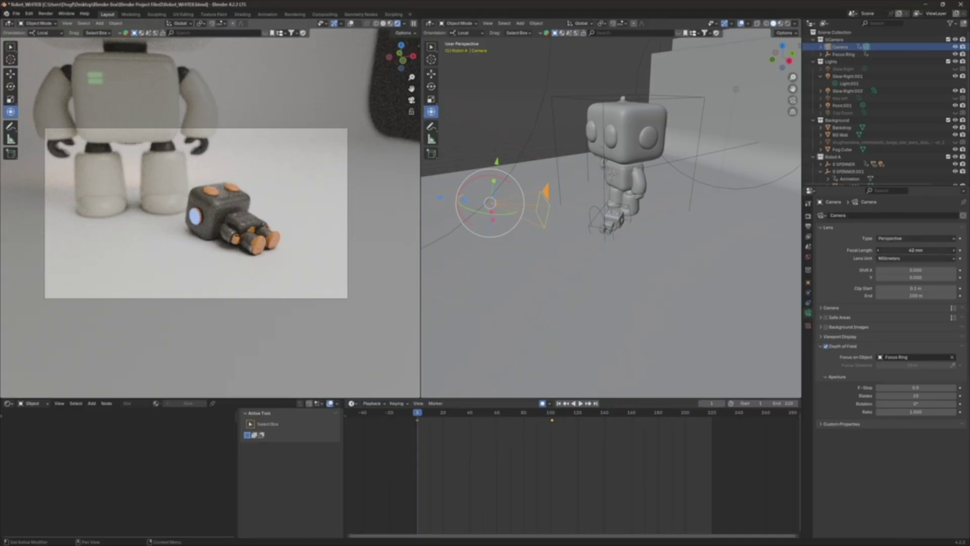
{"action": "left_click_drag", "start_coordinate": [916, 251], "coordinate": [926, 250]}
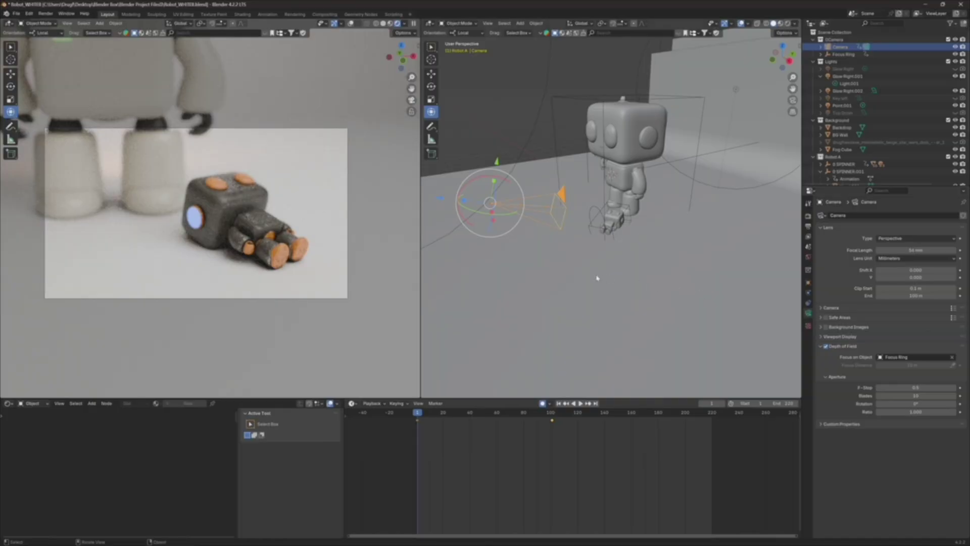
Step: Move the camera about 0.145 m along its local X axis at frame 1 and insert a keyframe
{"action": "middle_click_drag", "start_coordinate": [597, 278], "coordinate": [559, 256]}
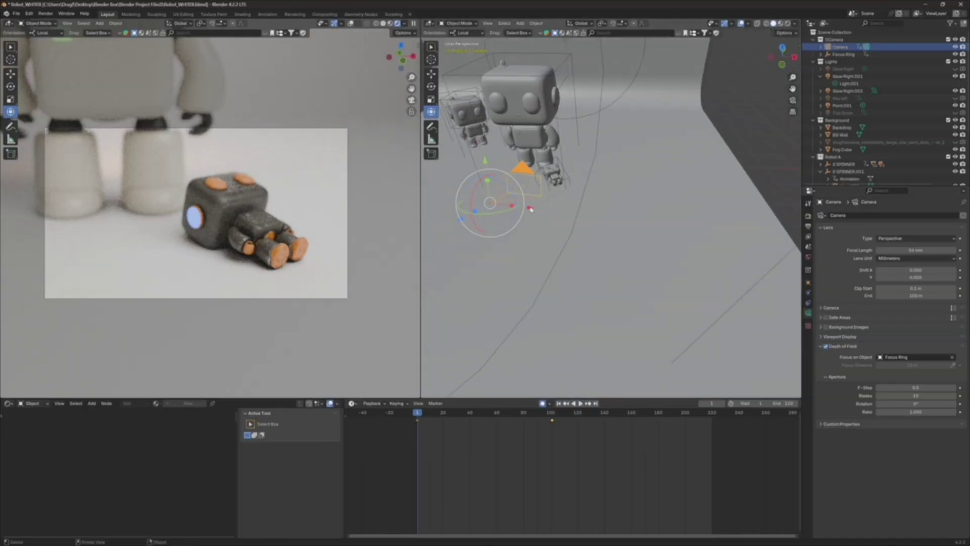
{"action": "left_click_drag", "start_coordinate": [531, 208], "coordinate": [536, 262]}
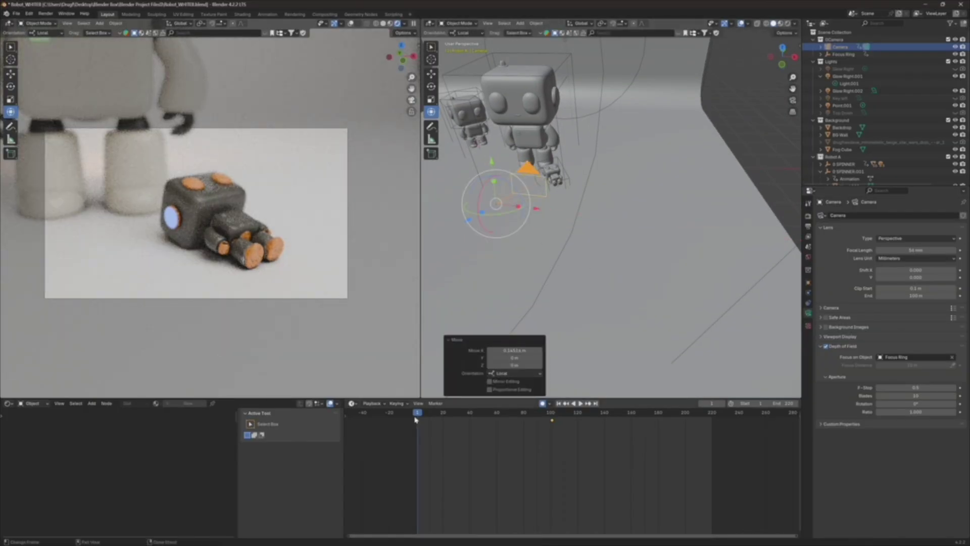
{"action": "key", "text": "i"}
Step: Reframe the lying robot at frame 101 by rotating the camera on its local X and Z axes and shifting it along local X
{"action": "key", "text": "space"}
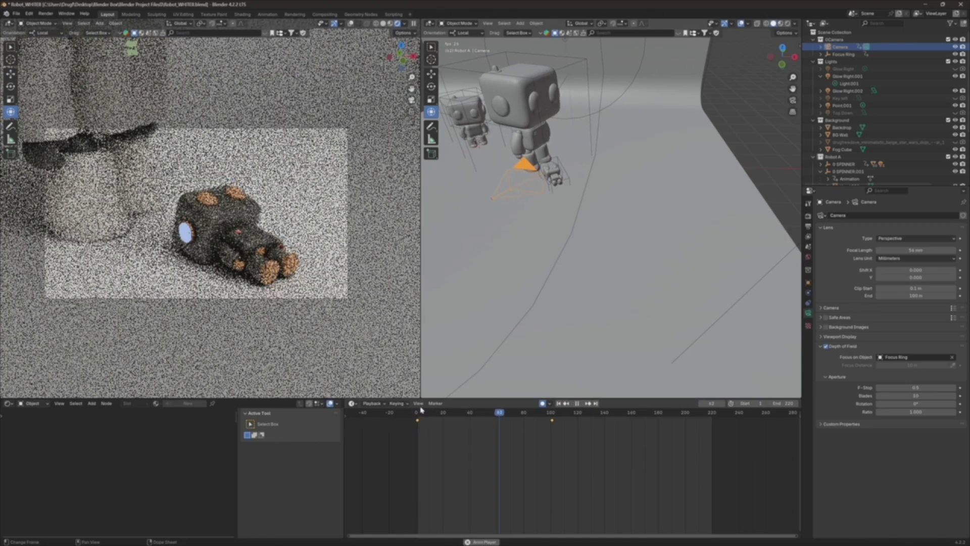
{"action": "key", "text": "space"}
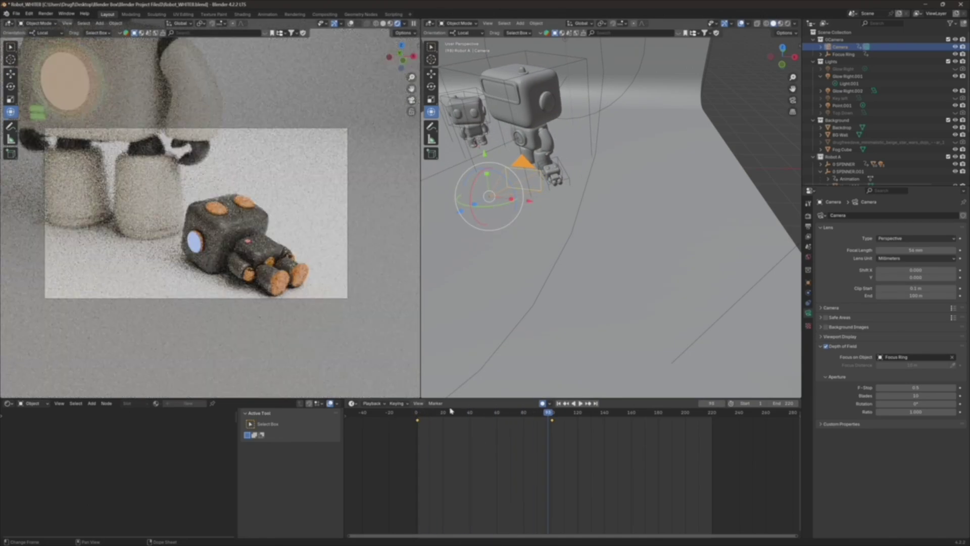
{"action": "left_click_drag", "start_coordinate": [546, 415], "coordinate": [552, 415]}
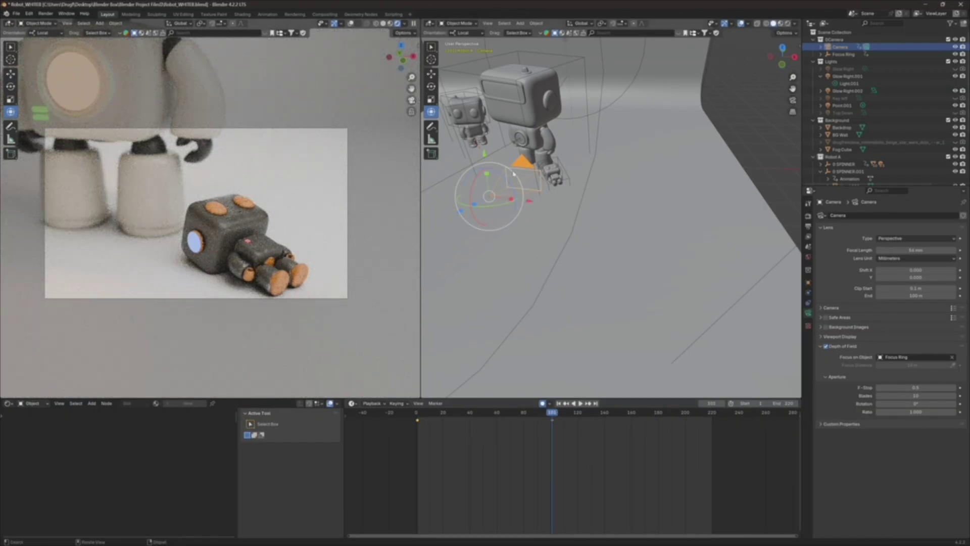
{"action": "left_click_drag", "start_coordinate": [479, 178], "coordinate": [477, 174]}
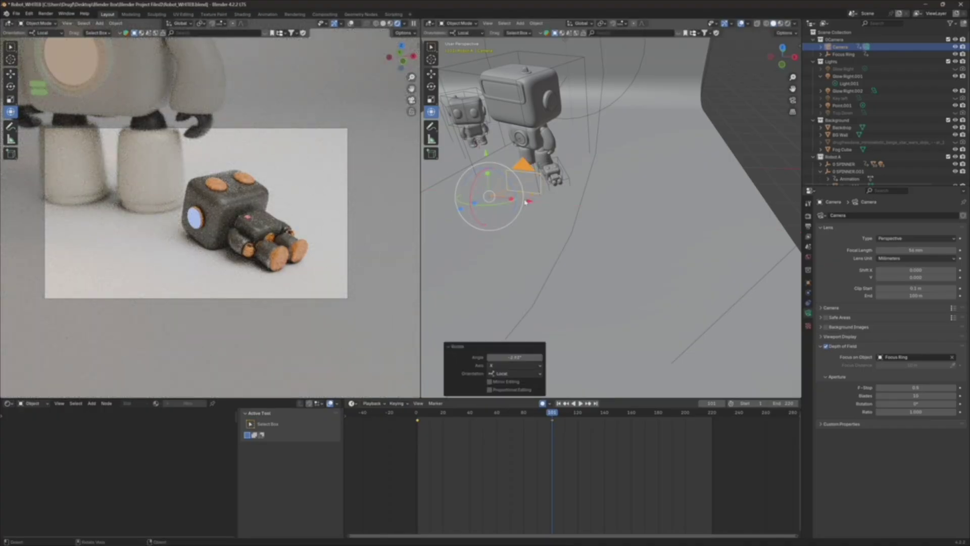
{"action": "left_click_drag", "start_coordinate": [527, 202], "coordinate": [511, 178]}
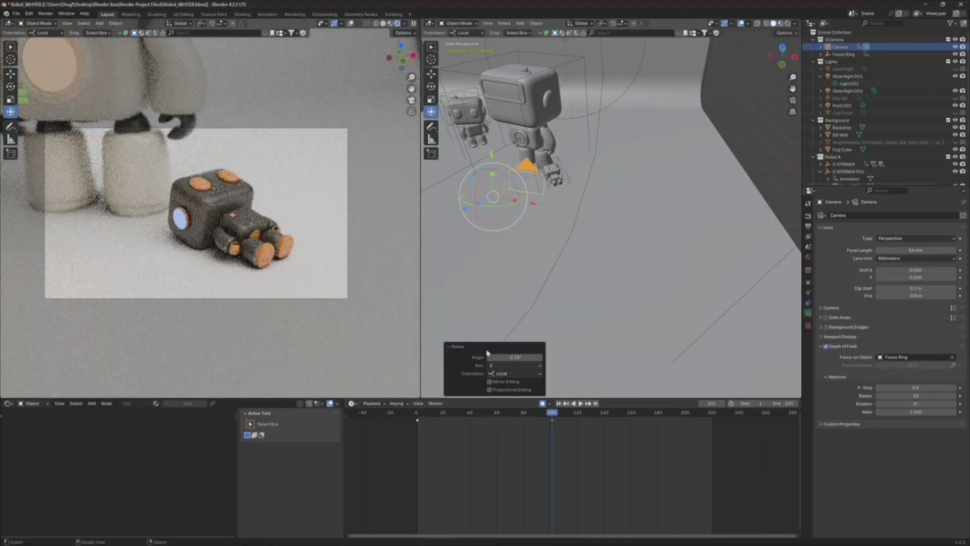
Step: Play the animation from frame 1 and scrub around frame 101 to check the reframed camera move on the lying robot
{"action": "left_click", "coordinate": [417, 416]}
{"action": "key", "text": "space"}
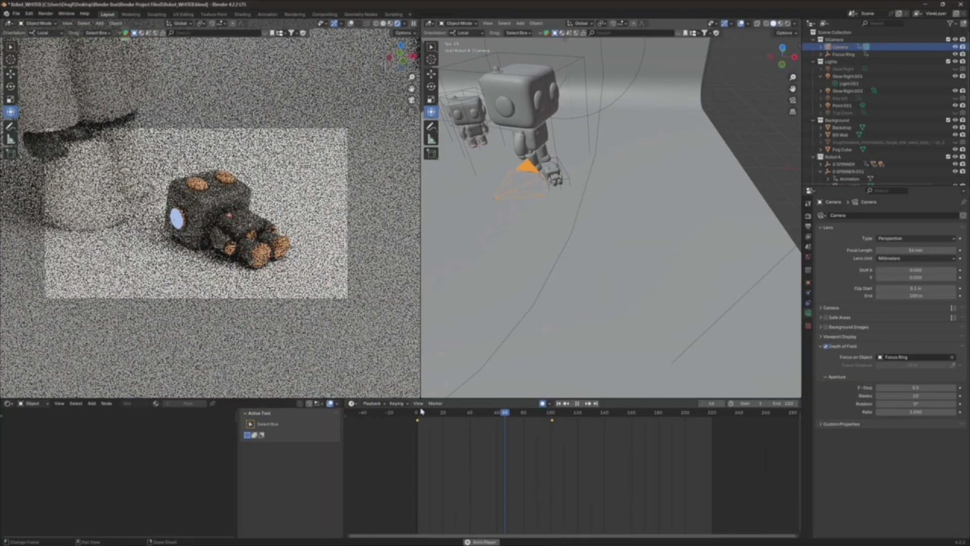
{"action": "key", "text": "space"}
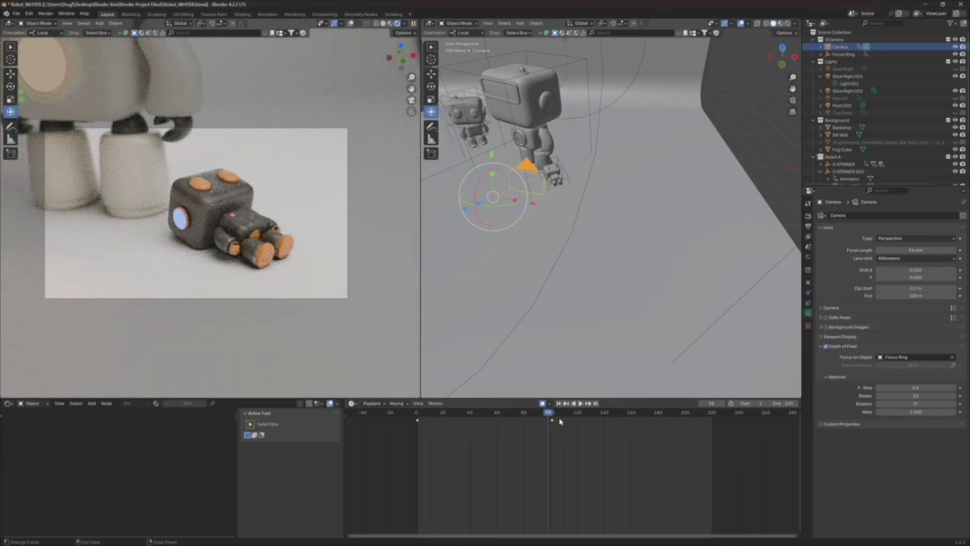
{"action": "left_click_drag", "start_coordinate": [549, 415], "coordinate": [555, 413]}
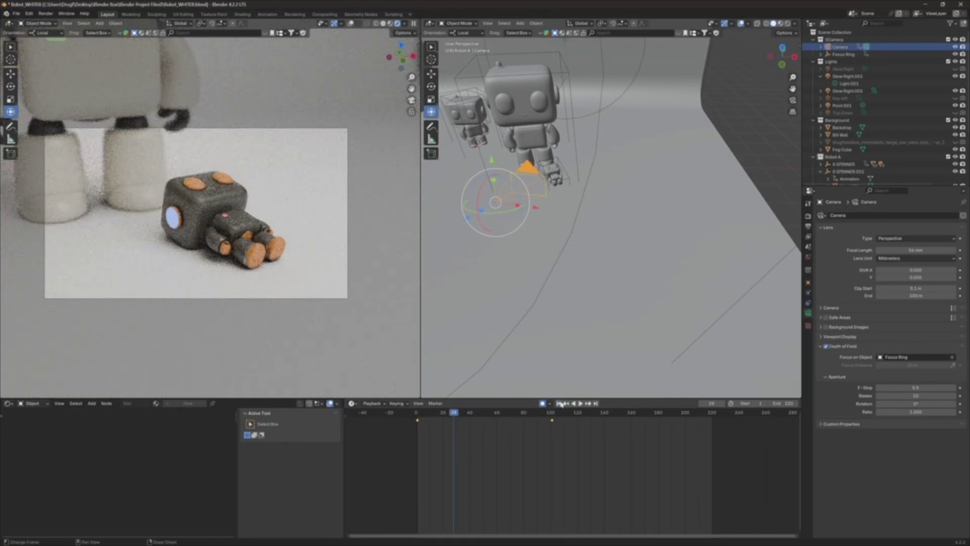
Step: Return to frame 1 and insert a keyframe on the camera's focal length
{"action": "left_click", "coordinate": [559, 403]}
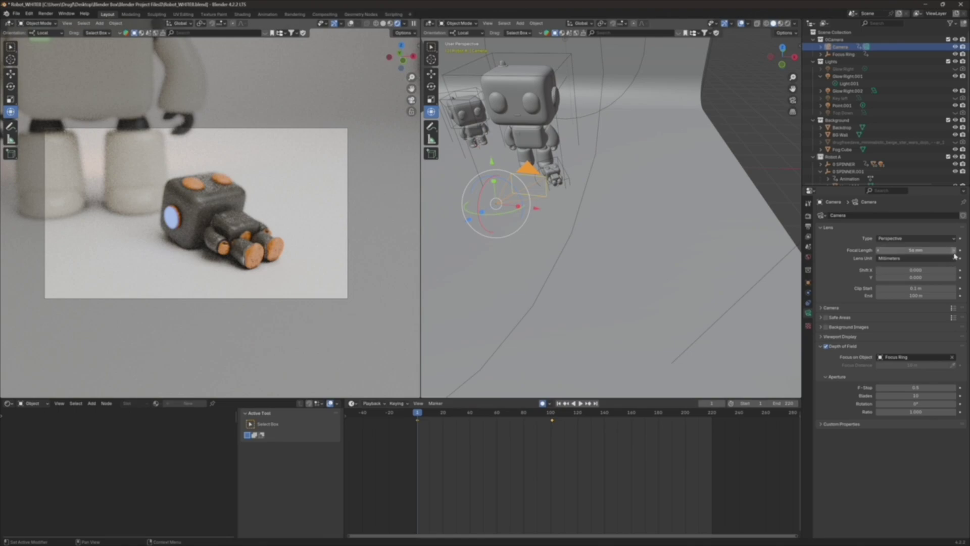
{"action": "left_click", "coordinate": [960, 250]}
Step: At frame 101, move the camera about 0.288 m forward along its local Z axis, undoing a trial rotation on local Y
{"action": "left_click", "coordinate": [551, 413]}
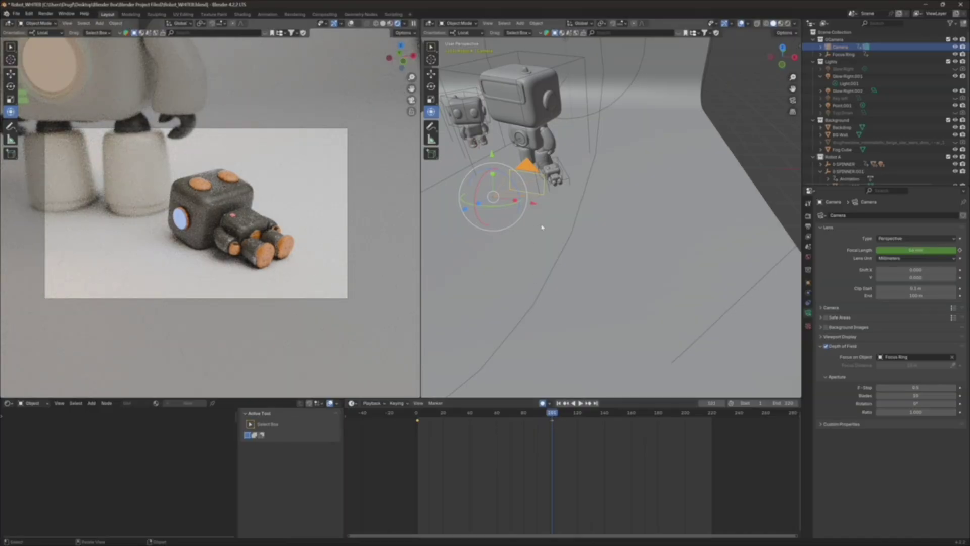
{"action": "middle_click_drag", "start_coordinate": [561, 227], "coordinate": [500, 214]}
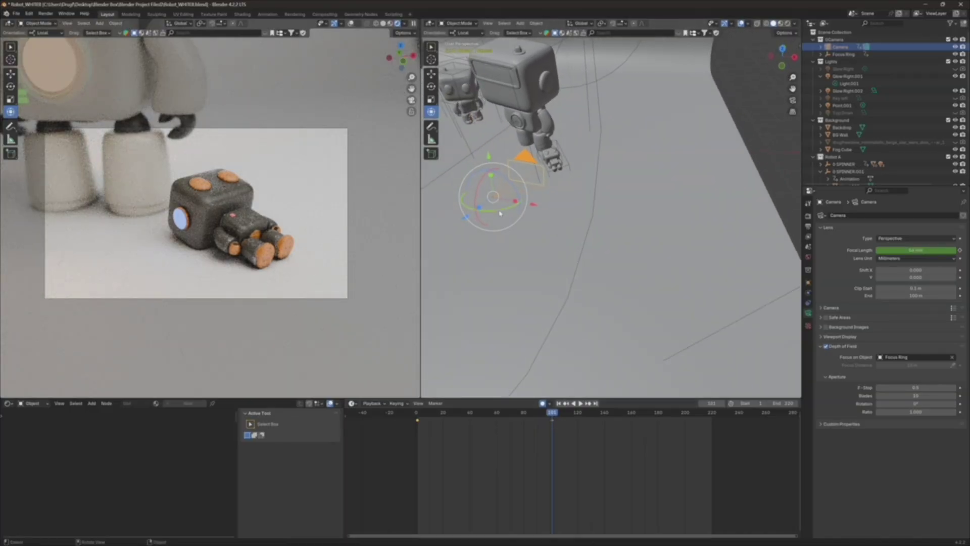
{"action": "left_click_drag", "start_coordinate": [503, 211], "coordinate": [513, 201]}
{"action": "key", "text": "ctrl+z"}
{"action": "key", "text": "g"}
{"action": "key", "text": "z"}
{"action": "key", "text": "z"}
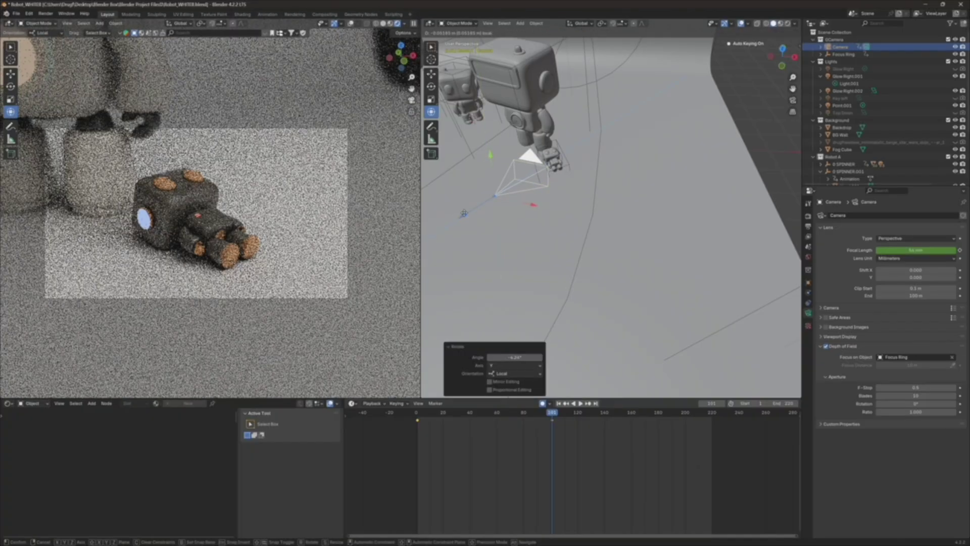
{"action": "left_click", "coordinate": [473, 223]}
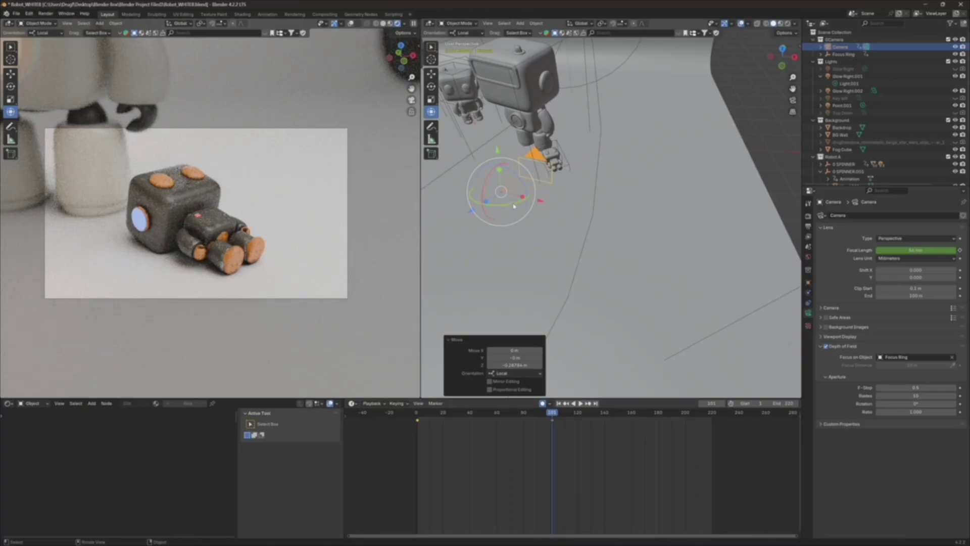
Step: Rotate the camera on its local Y axis at frame 101 to recentre the lying robot, and keyframe the focal length
{"action": "key", "text": "r"}
{"action": "key", "text": "y"}
{"action": "key", "text": "y"}
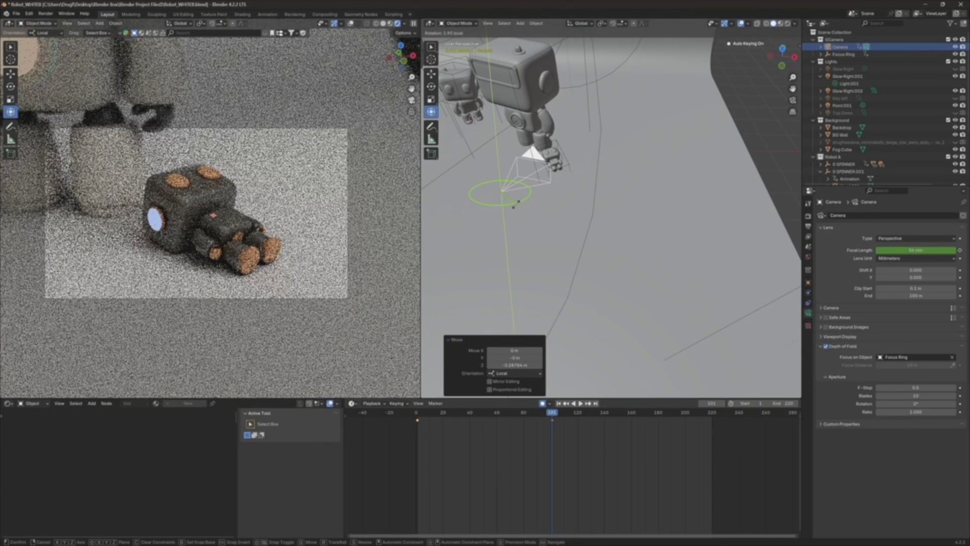
{"action": "left_click", "coordinate": [514, 204]}
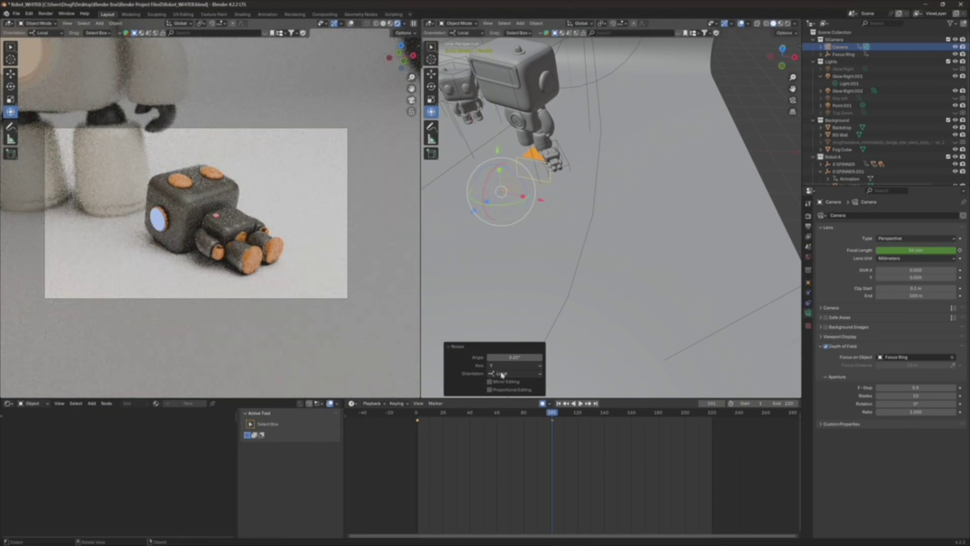
{"action": "left_click", "coordinate": [960, 250]}
Step: Play and scrub the animation repeatedly from frame 1 to check the camera push toward the lying robot up to frame 101
{"action": "key", "text": "space"}
{"action": "left_click_drag", "start_coordinate": [546, 416], "coordinate": [418, 431]}
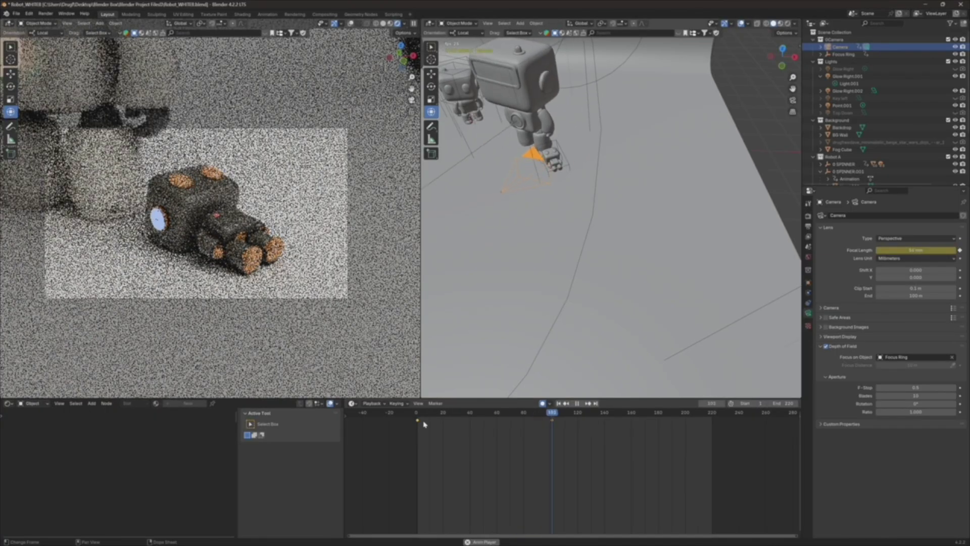
{"action": "key", "text": "space"}
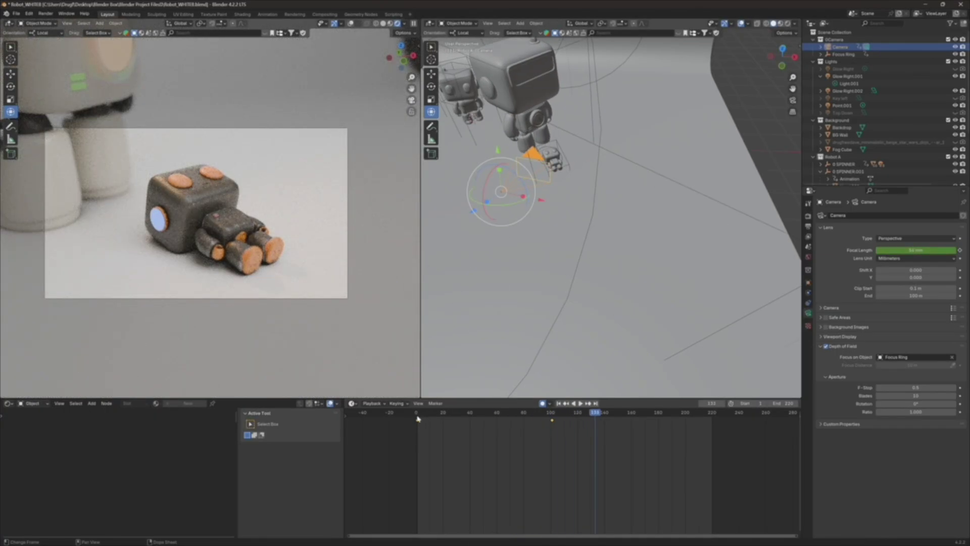
{"action": "left_click", "coordinate": [418, 418]}
{"action": "key", "text": "space"}
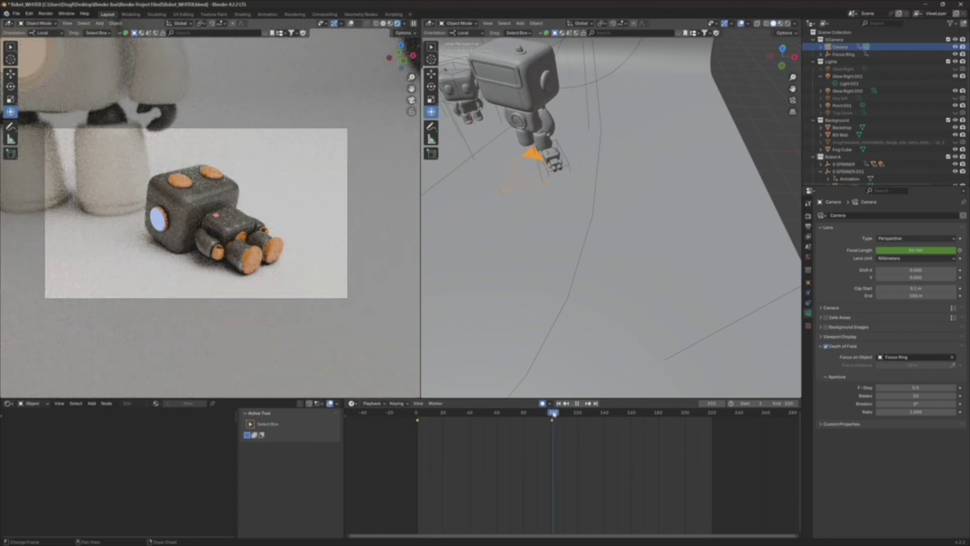
{"action": "left_click_drag", "start_coordinate": [554, 415], "coordinate": [419, 420]}
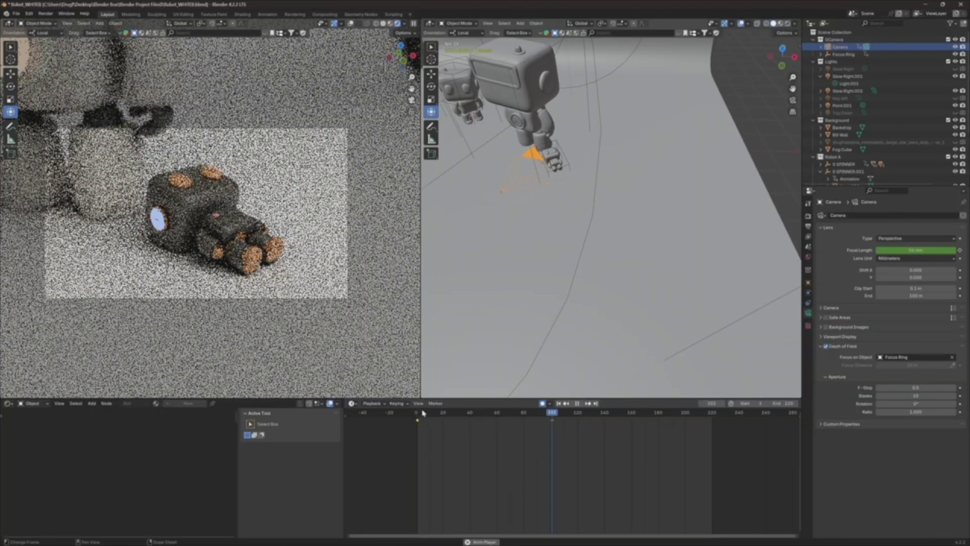
{"action": "key", "text": "space"}
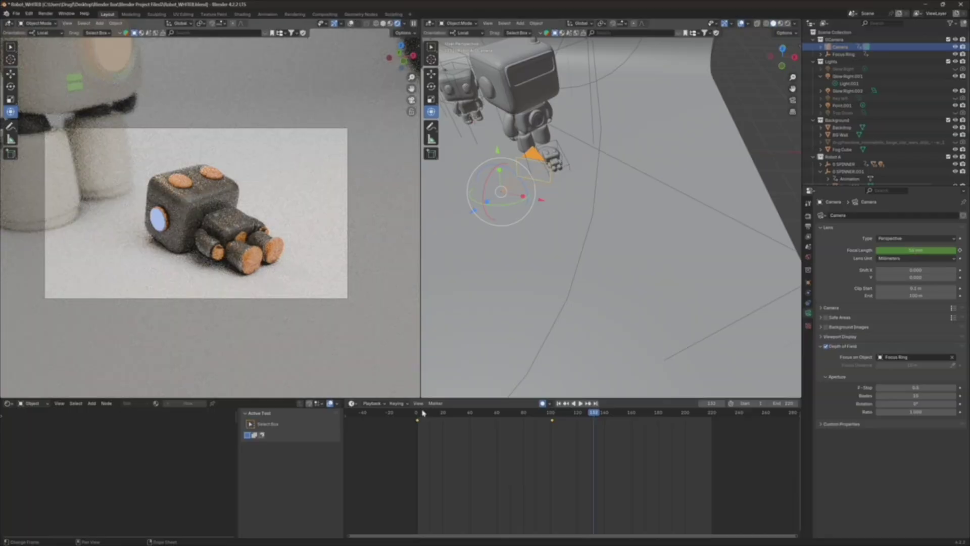
{"action": "left_click", "coordinate": [421, 415]}
{"action": "key", "text": "space"}
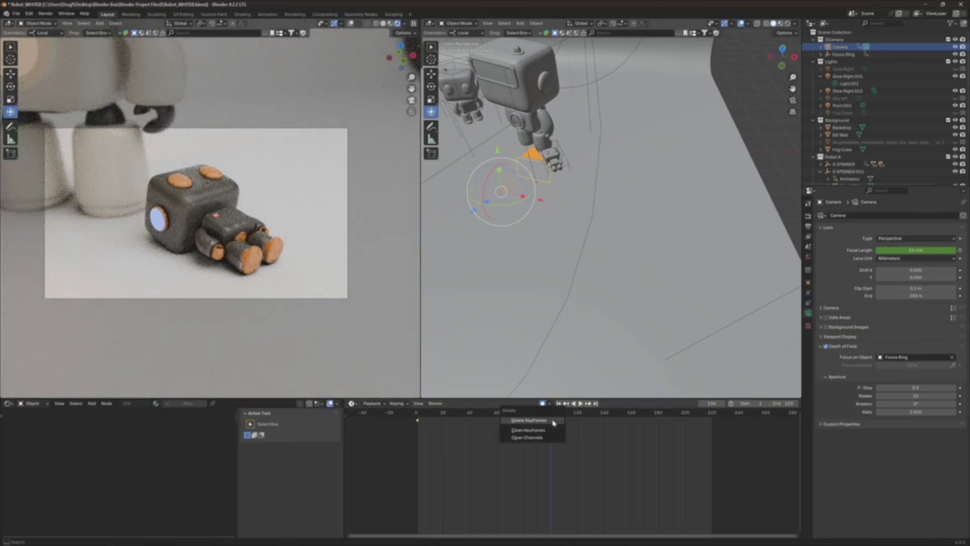
Step: Delete the camera keyframes at frame 101 and play back from frame 1 to check the static shot
{"action": "key", "text": "ctrl+z"}
{"action": "left_click", "coordinate": [419, 421]}
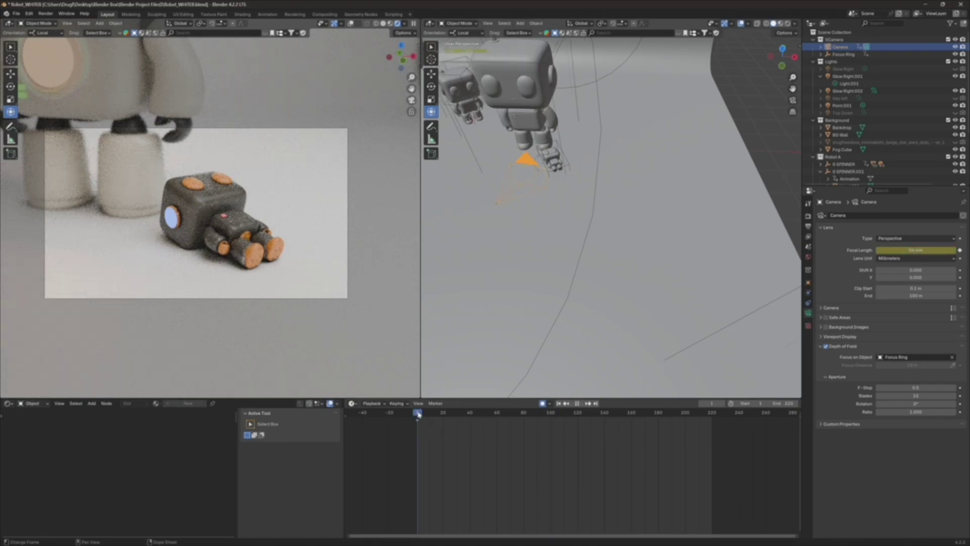
{"action": "key", "text": "space"}
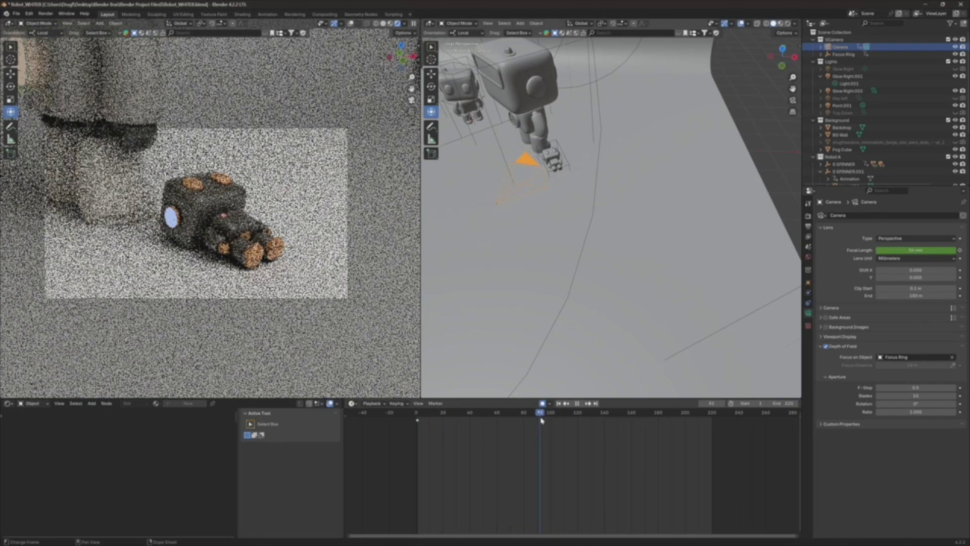
{"action": "left_click", "coordinate": [418, 422]}
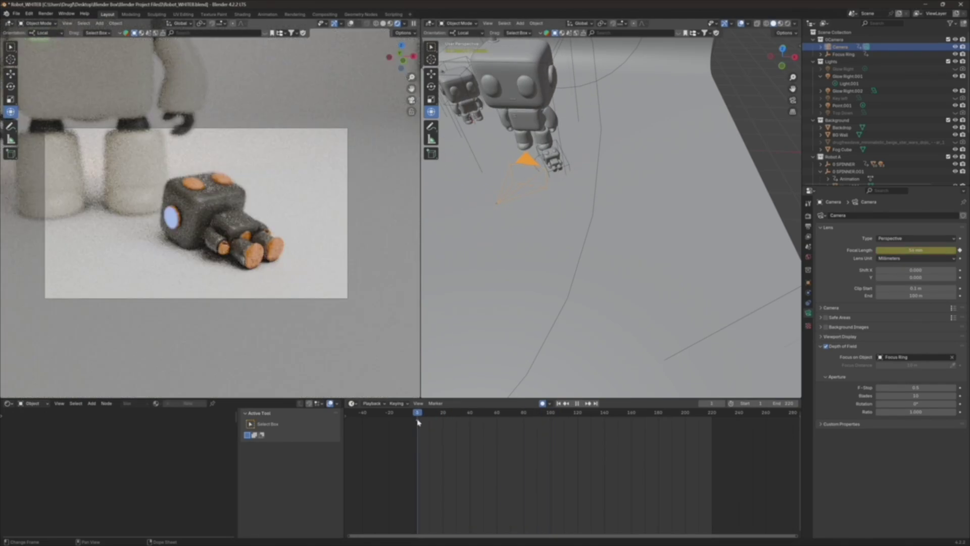
{"action": "key", "text": "space"}
Step: Reframe the robot at frame 1: lower the camera about 0.116 m along local Y, move it forward along local Z and tilt it on local X
{"action": "middle_click_drag", "start_coordinate": [498, 241], "coordinate": [489, 202]}
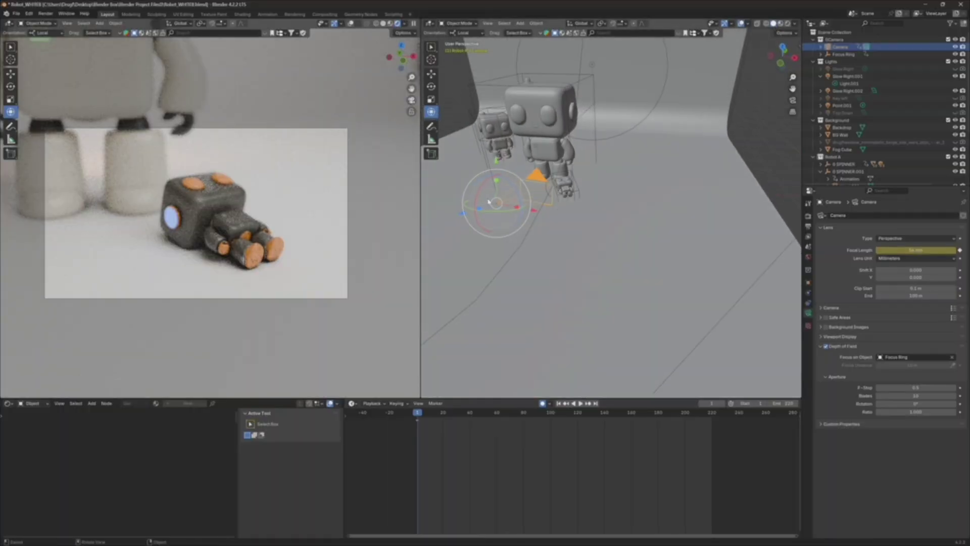
{"action": "left_click_drag", "start_coordinate": [496, 161], "coordinate": [486, 204]}
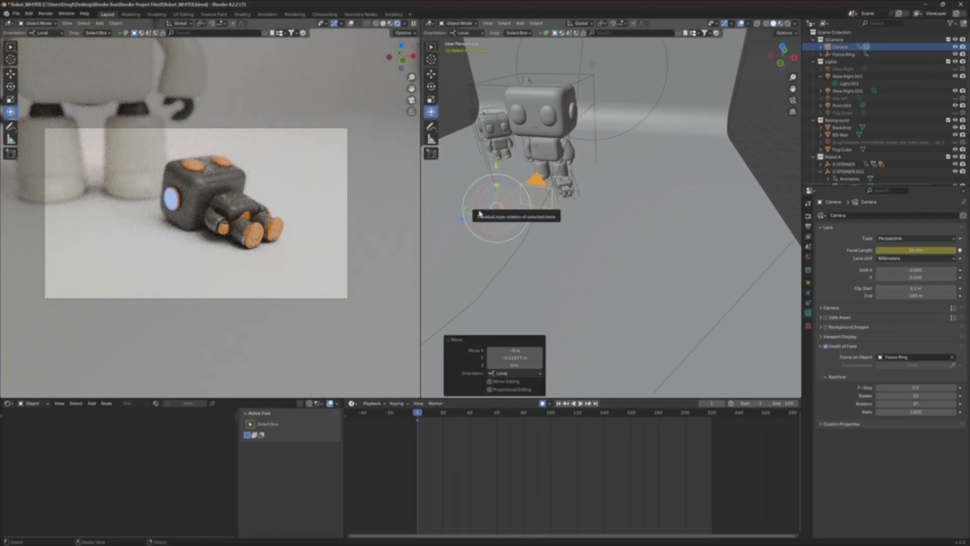
{"action": "middle_click_drag", "start_coordinate": [475, 210], "coordinate": [435, 234]}
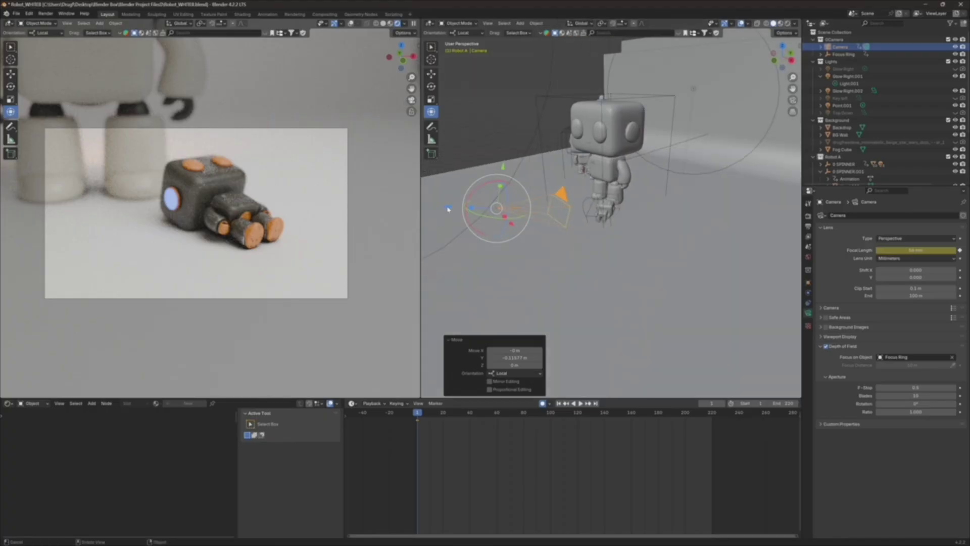
{"action": "left_click_drag", "start_coordinate": [448, 209], "coordinate": [486, 190]}
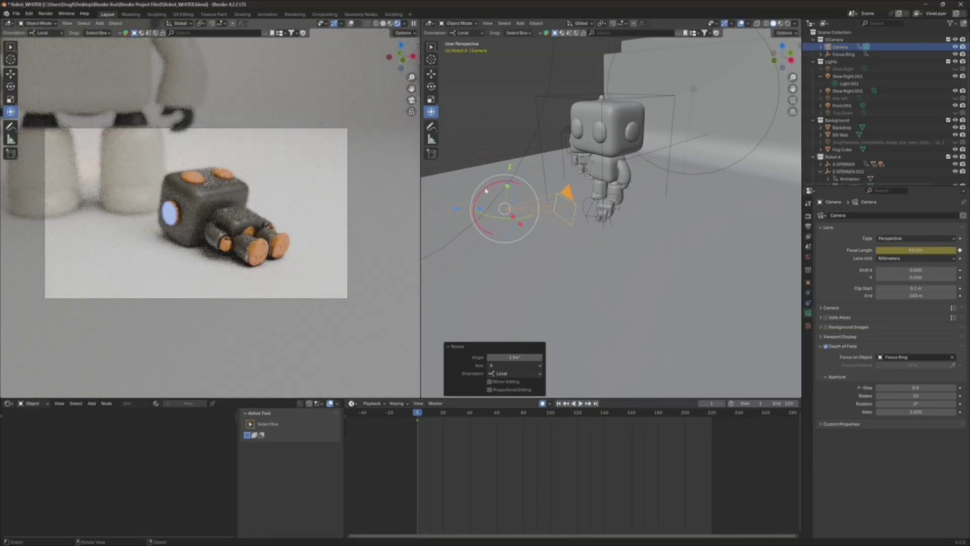
Step: Show the camera's transform values, and at frame 140 raise the camera along local Y, tilt it on local X and keyframe it
{"action": "left_click", "coordinate": [798, 47]}
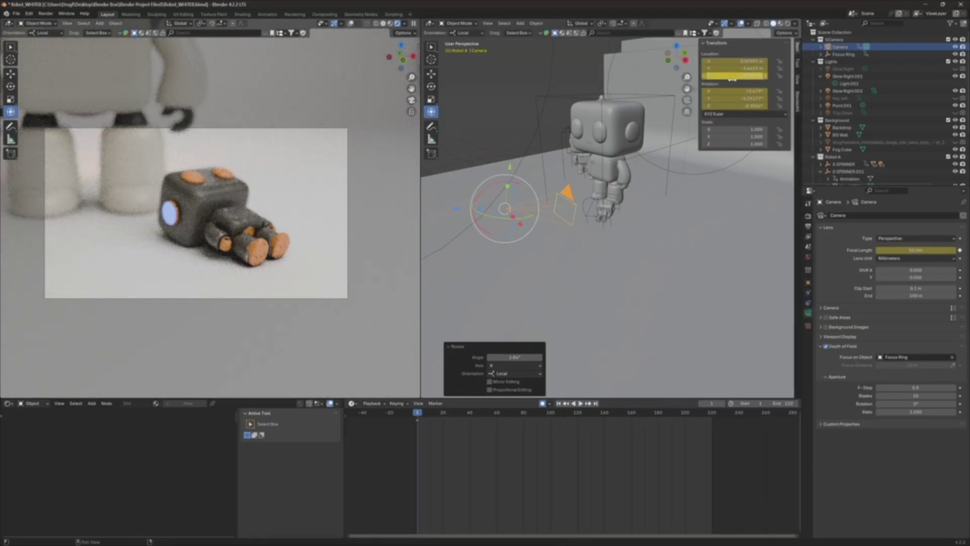
{"action": "key", "text": "space"}
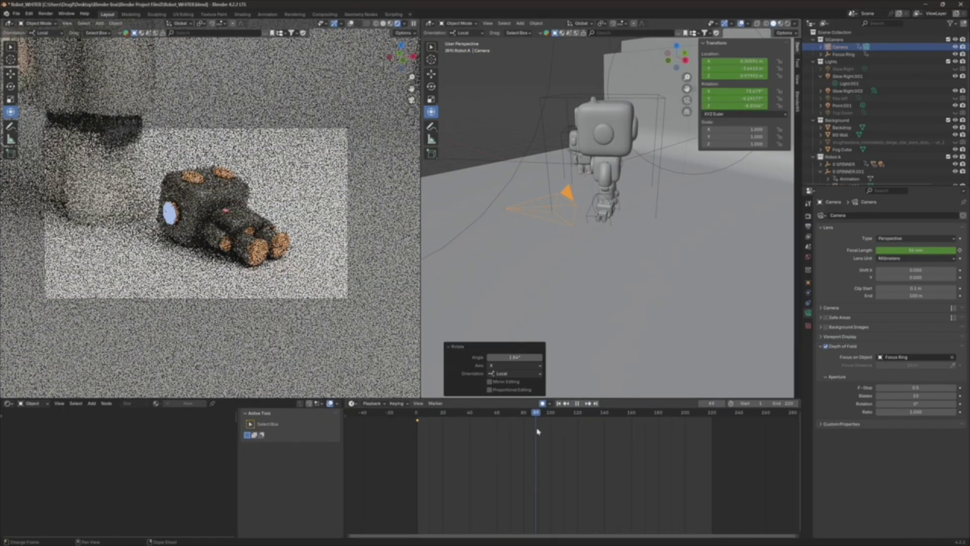
{"action": "key", "text": "space"}
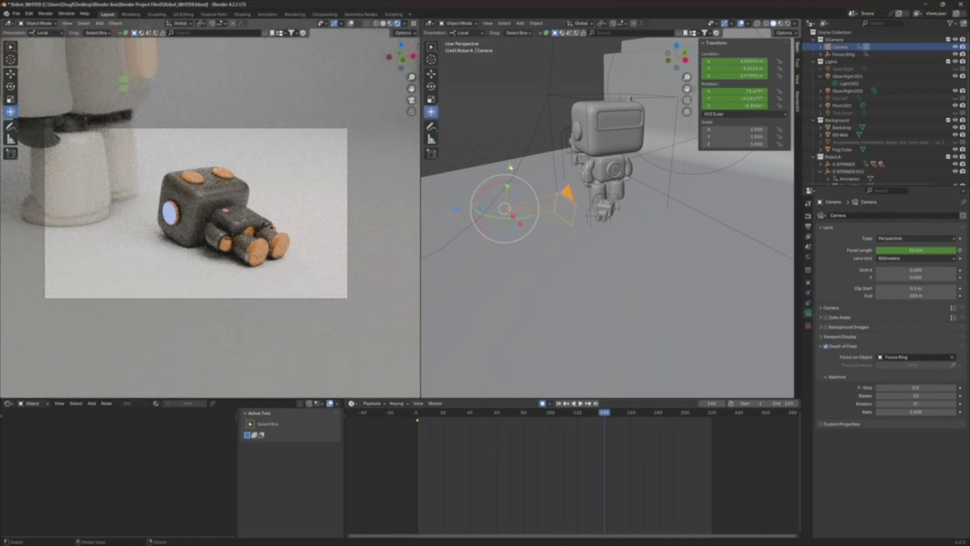
{"action": "left_click_drag", "start_coordinate": [510, 169], "coordinate": [498, 210]}
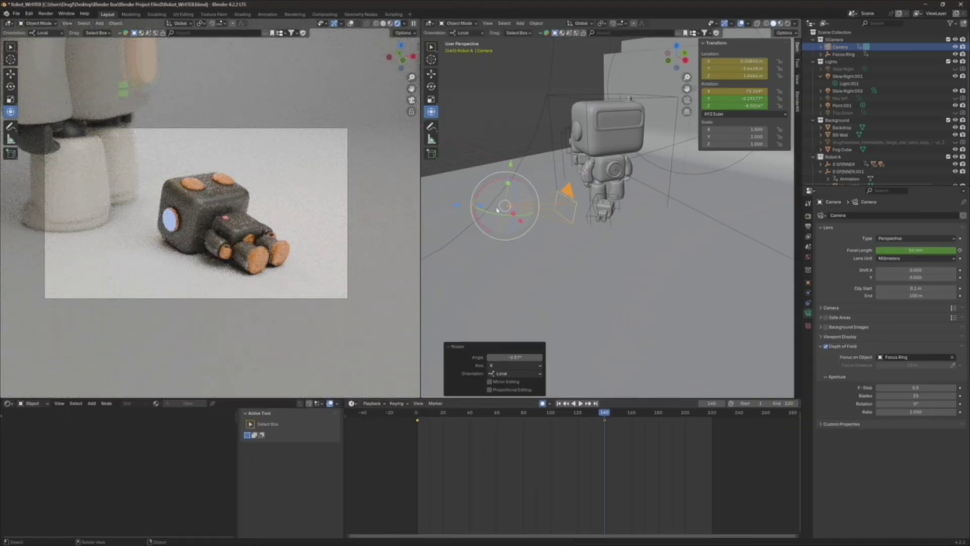
{"action": "key", "text": "i"}
Step: Play the animation from frame 1 to check the slow camera rise toward frame 140
{"action": "left_click", "coordinate": [416, 414]}
{"action": "key", "text": "space"}
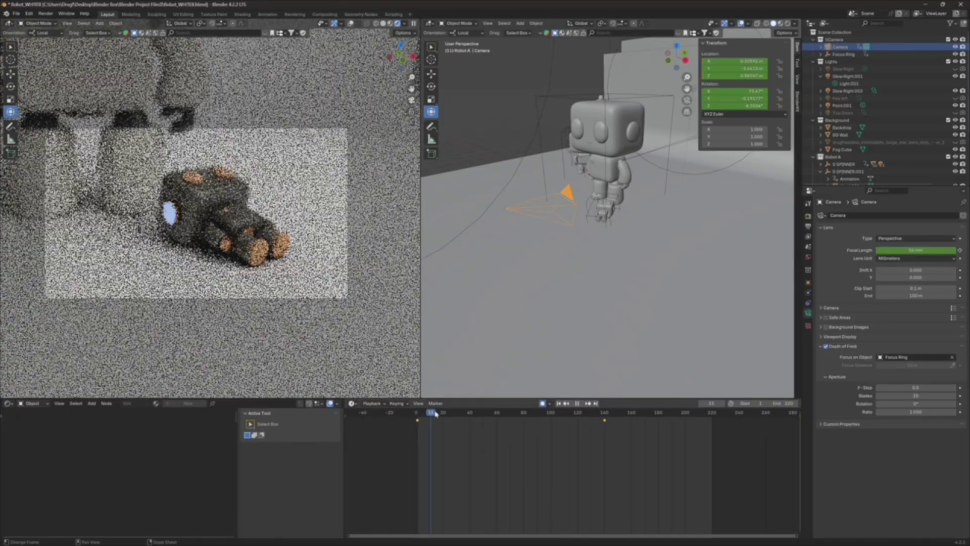
{"action": "left_click", "coordinate": [421, 429]}
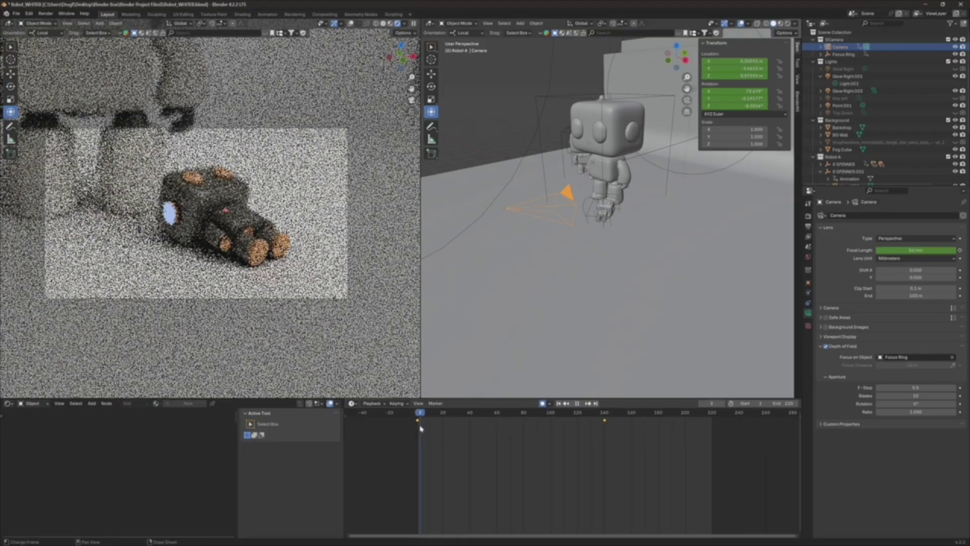
{"action": "left_click_drag", "start_coordinate": [420, 428], "coordinate": [418, 431]}
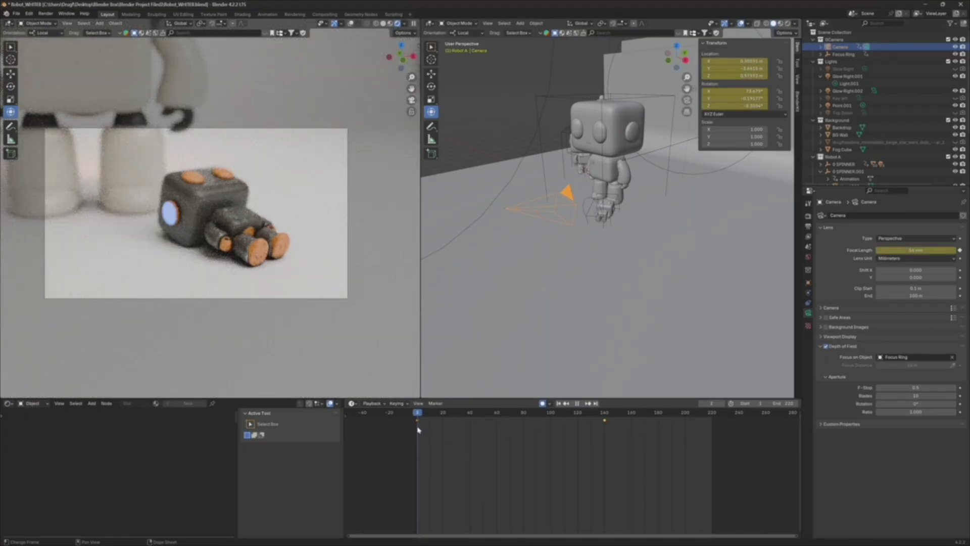
{"action": "key", "text": "space"}
Step: Select the Focus Ring to inspect its keyframes during playback, reselect the camera and replay from frame 1
{"action": "left_click", "coordinate": [589, 200]}
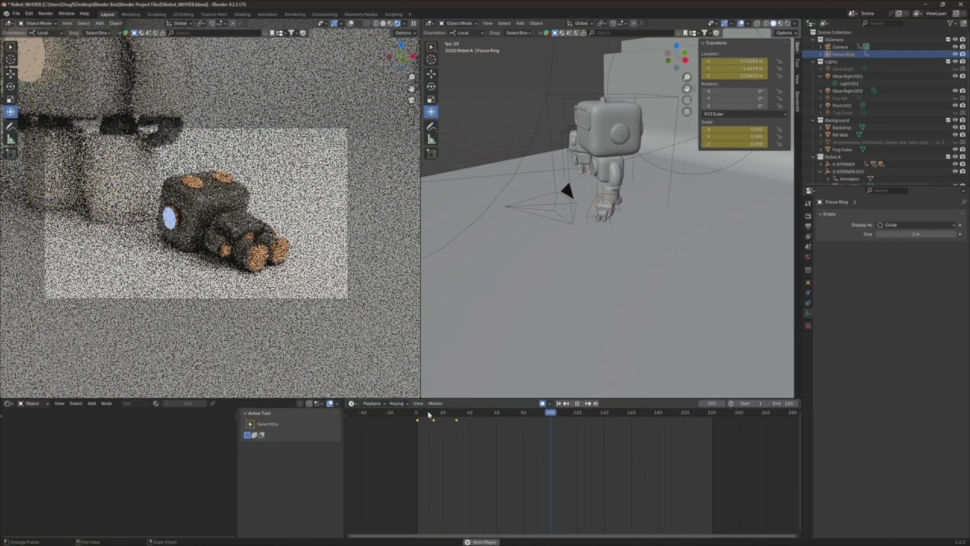
{"action": "key", "text": "space"}
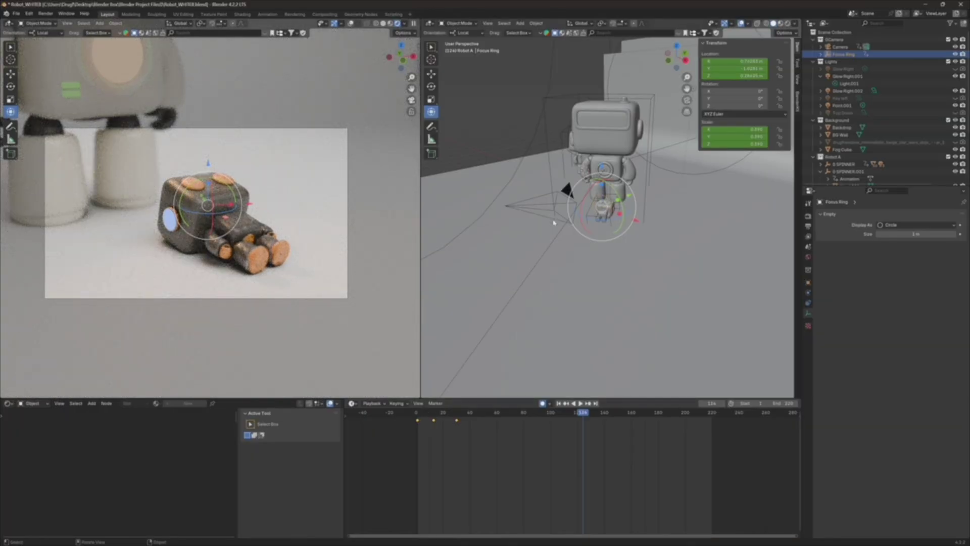
{"action": "left_click", "coordinate": [563, 194]}
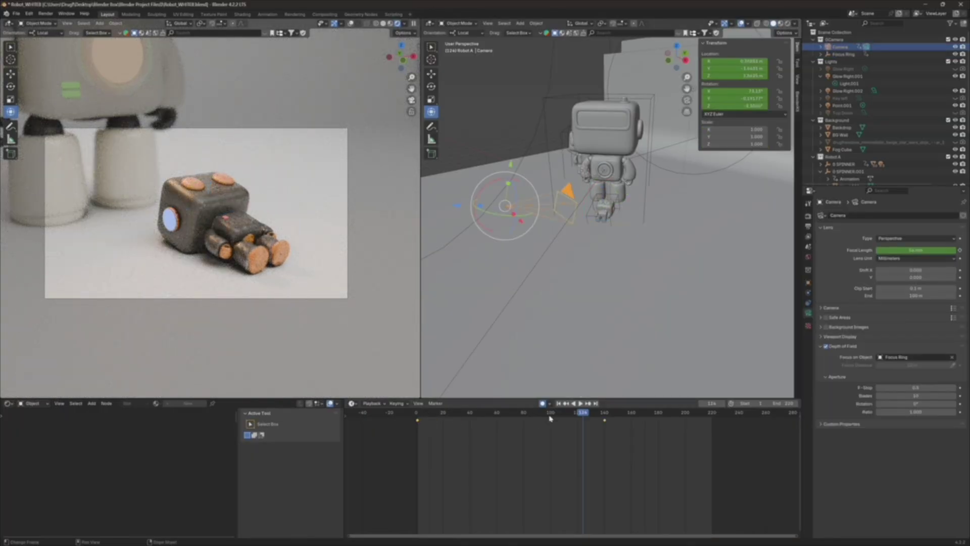
{"action": "left_click", "coordinate": [566, 404]}
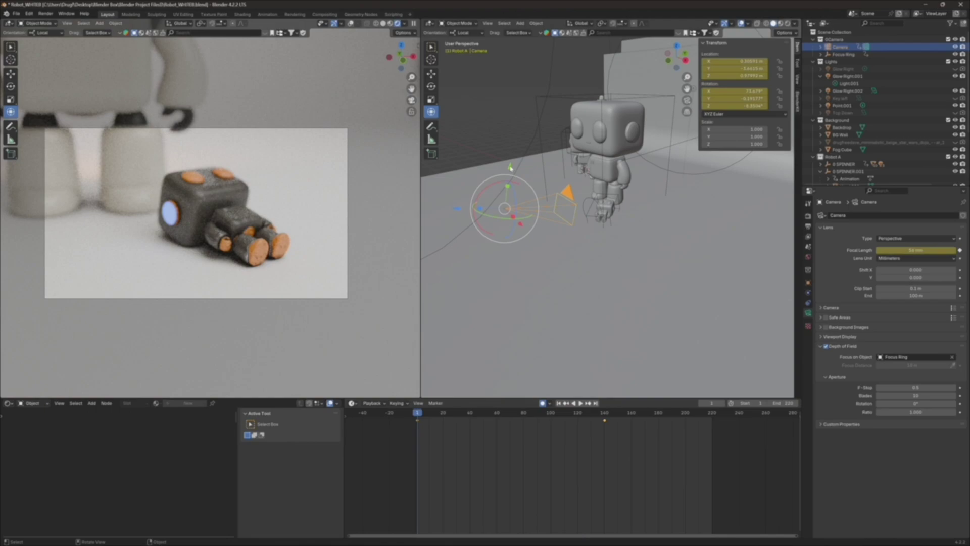
{"action": "key", "text": "space"}
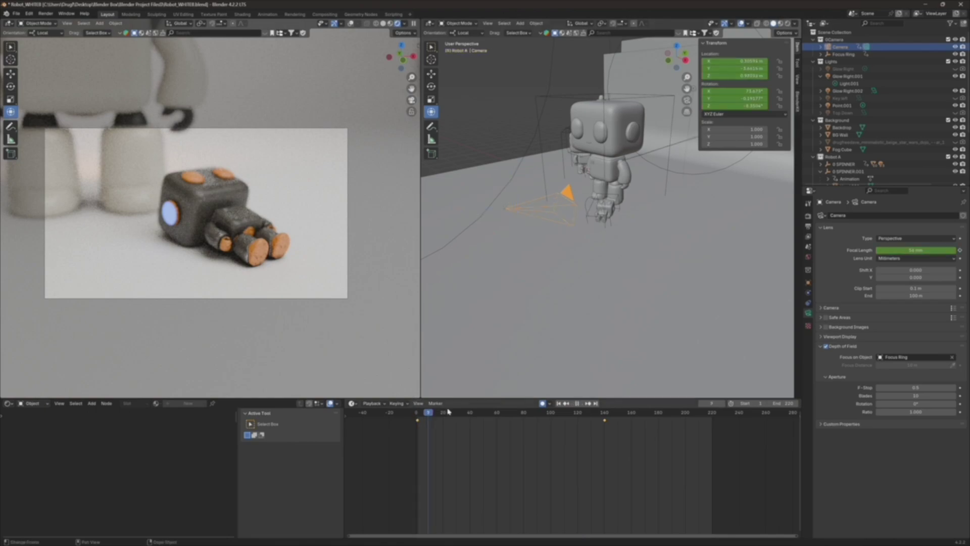
Step: At frame 140, raise the camera further along its local Y axis and tilt it down toward the lying robot
{"action": "left_click", "coordinate": [606, 409]}
{"action": "key", "text": "space"}
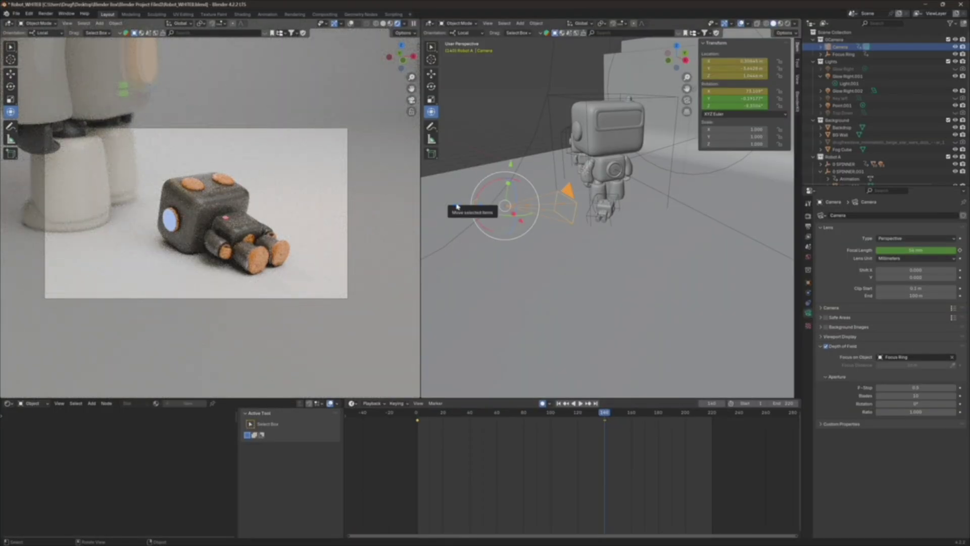
{"action": "left_click_drag", "start_coordinate": [457, 206], "coordinate": [543, 148]}
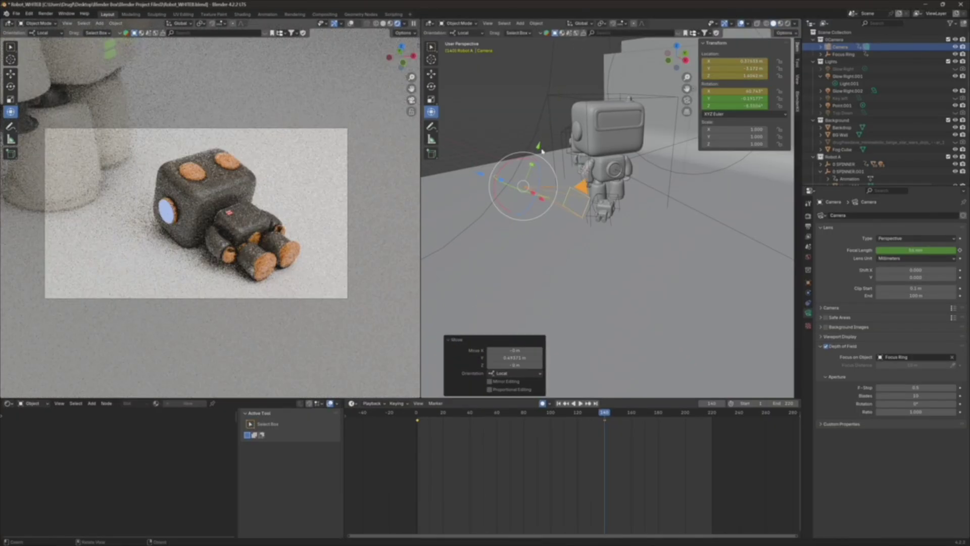
Step: Play the animation from frame 1 to review the stronger camera rise past frame 140
{"action": "left_click", "coordinate": [417, 413]}
{"action": "key", "text": "space"}
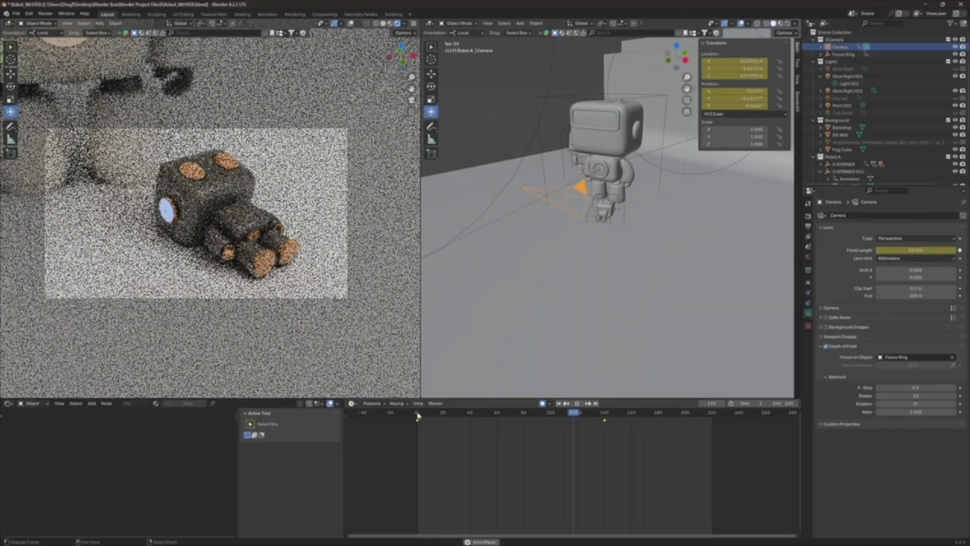
{"action": "key", "text": "space"}
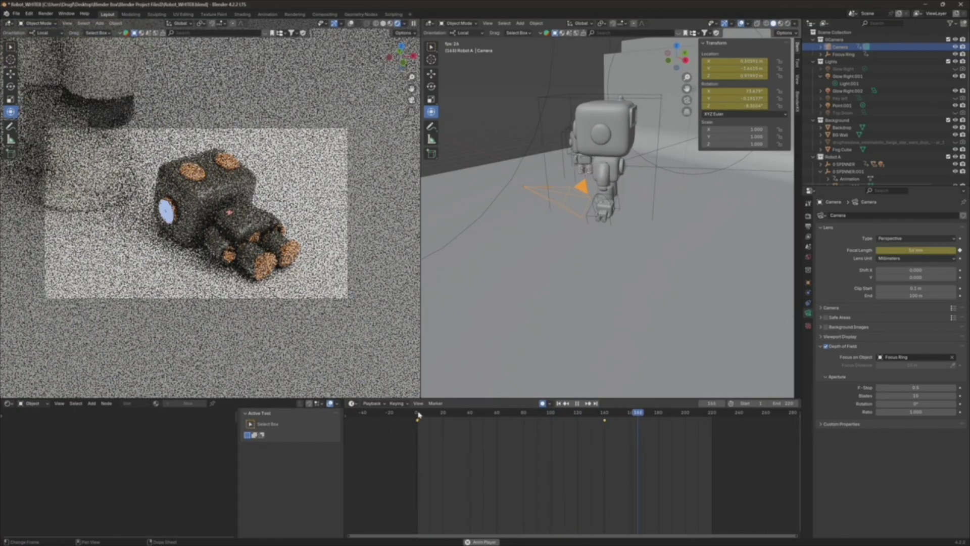
{"action": "left_click_drag", "start_coordinate": [617, 435], "coordinate": [409, 420]}
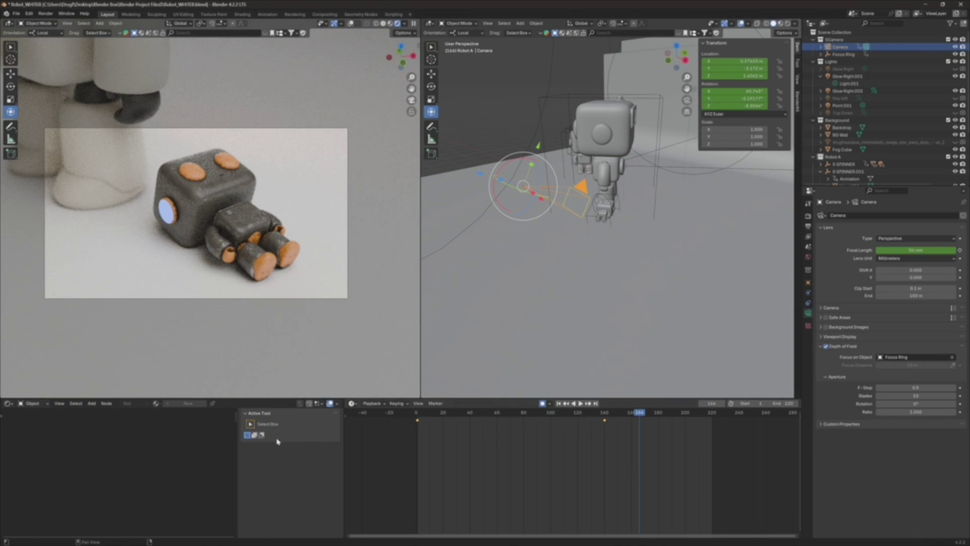
Step: Switch the shader editor area to the Graph Editor and set the camera keyframes' interpolation to Bezier
{"action": "left_click", "coordinate": [9, 404]}
{"action": "left_click", "coordinate": [106, 440]}
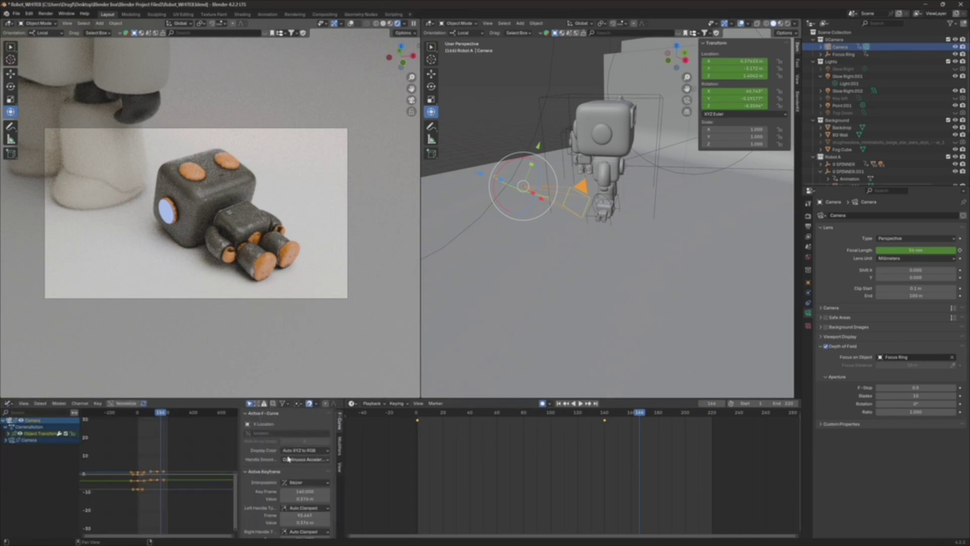
{"action": "right_click", "coordinate": [151, 473]}
{"action": "mouse_move", "coordinate": [146, 475]}
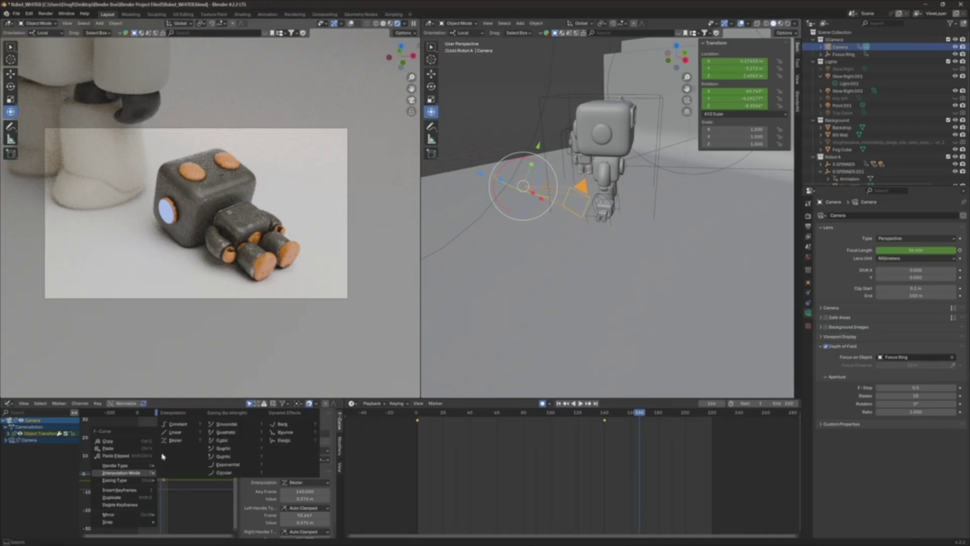
{"action": "left_click", "coordinate": [173, 443]}
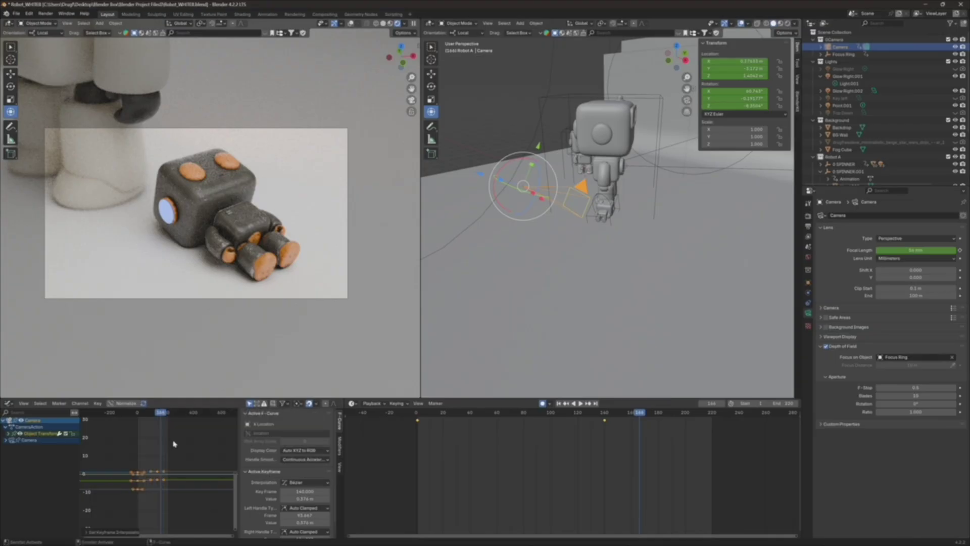
Step: Replay the camera move from frame 1 with the Bezier easing and examine the lying robot close up in the camera view
{"action": "left_click", "coordinate": [418, 414]}
{"action": "key", "text": "space"}
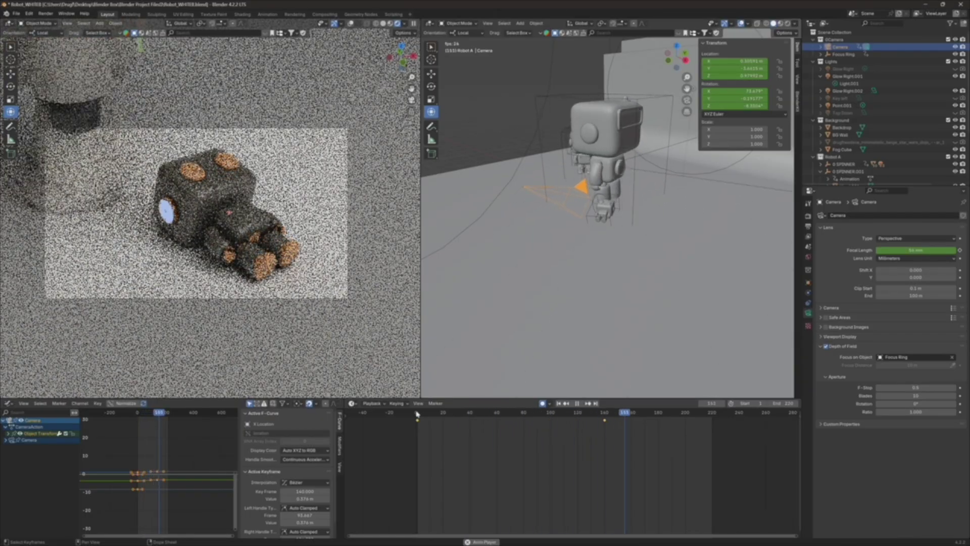
{"action": "key", "text": "space"}
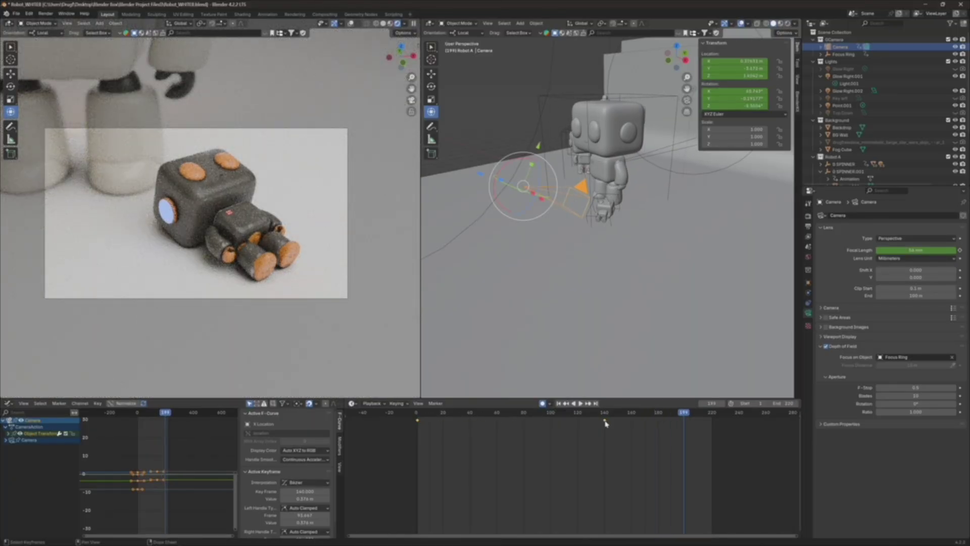
{"action": "key", "text": "space"}
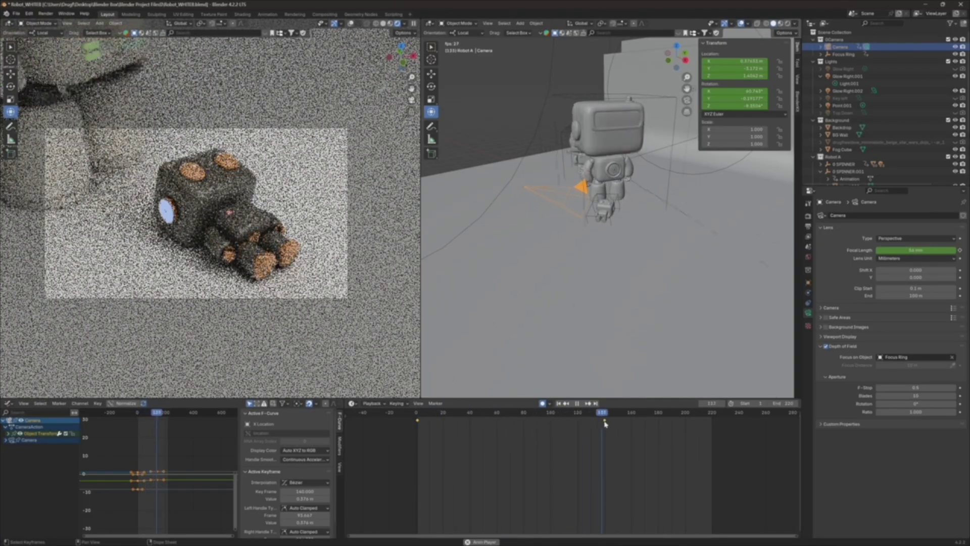
{"action": "key", "text": "space"}
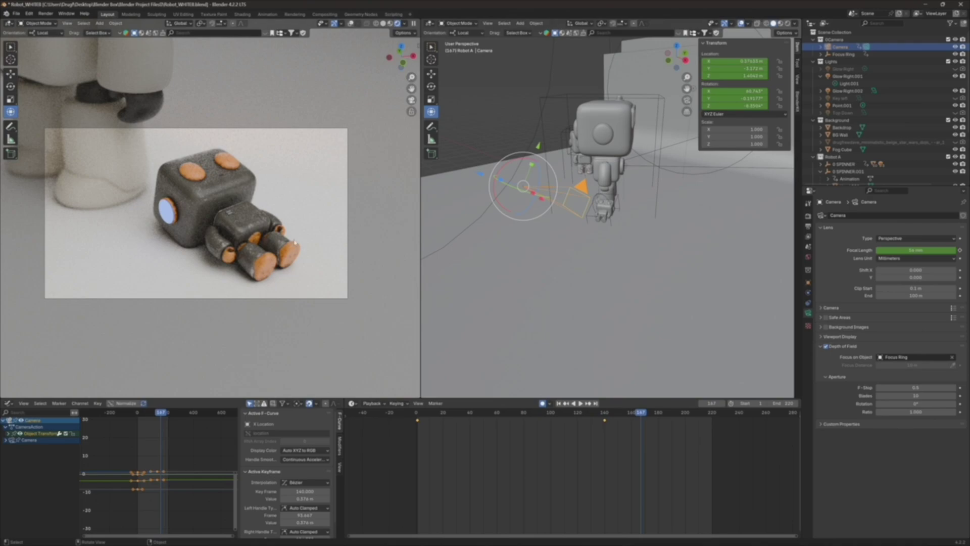
{"action": "scroll", "coordinate": [218, 227], "scroll_direction": "up", "scroll_amount": 7}
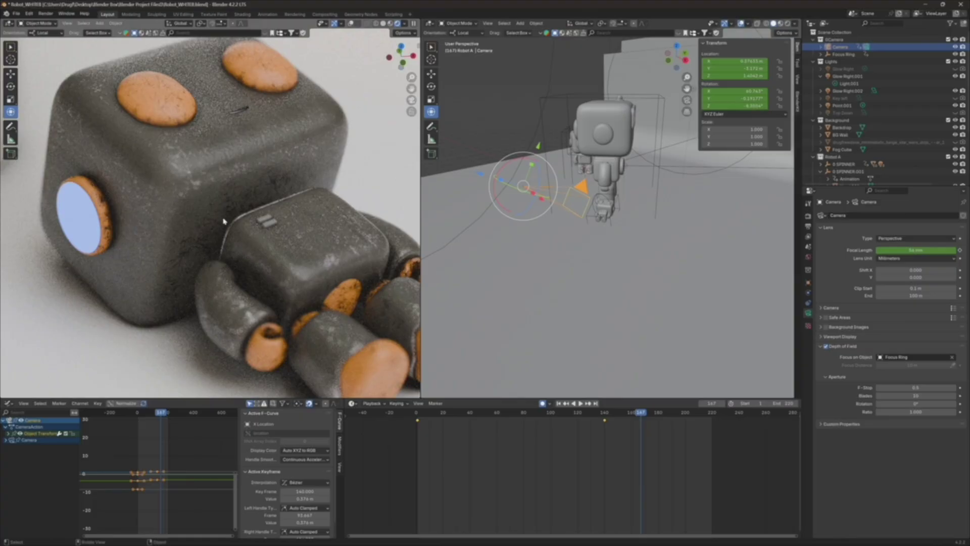
{"action": "scroll", "coordinate": [224, 221], "scroll_direction": "down", "scroll_amount": 7}
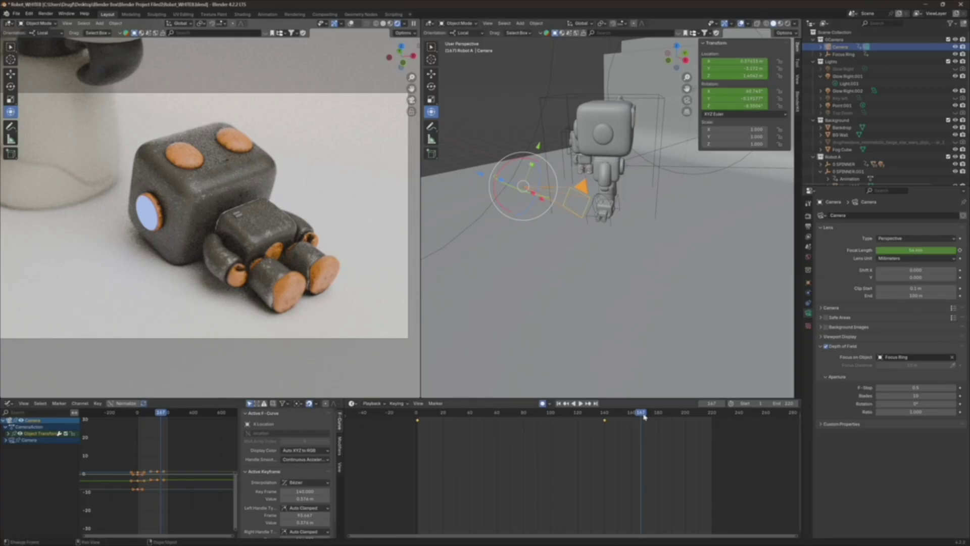
Step: At frame 140, adjust the camera's framing with a slight trackball rotation of about -0.573°
{"action": "left_click_drag", "start_coordinate": [645, 417], "coordinate": [604, 413]}
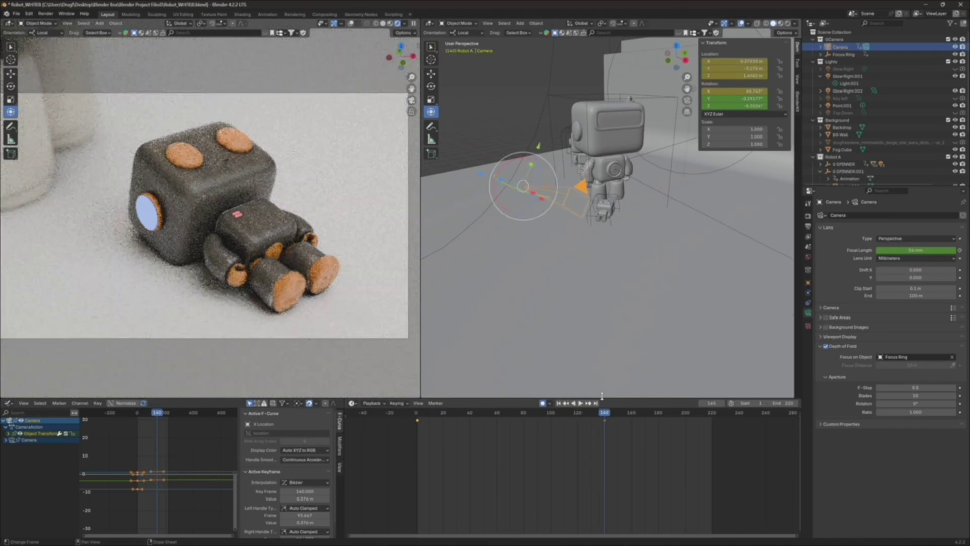
{"action": "middle_click_drag", "start_coordinate": [586, 324], "coordinate": [596, 278]}
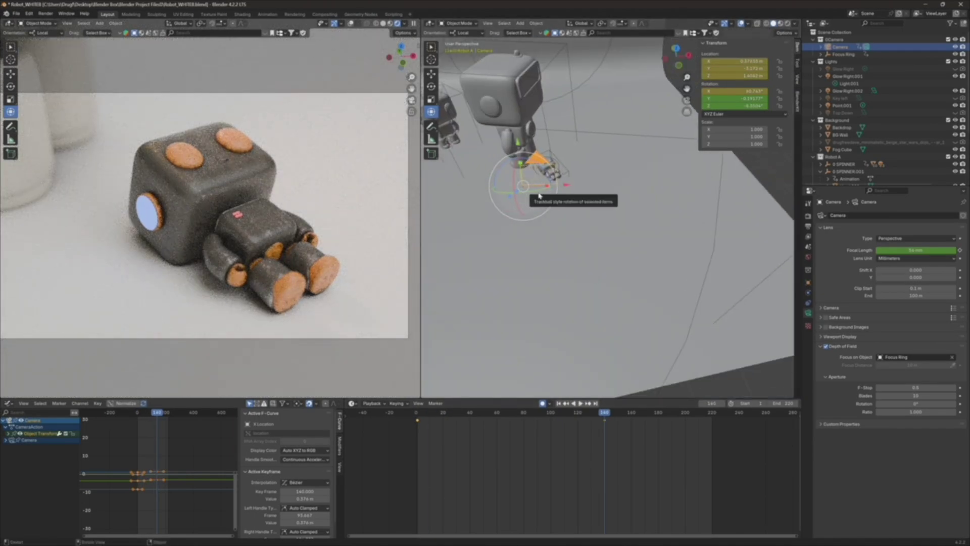
{"action": "left_click_drag", "start_coordinate": [540, 196], "coordinate": [538, 198]}
Step: Play the animation from frame 1 to check the camera's adjusted end angle on the robot
{"action": "left_click", "coordinate": [417, 413]}
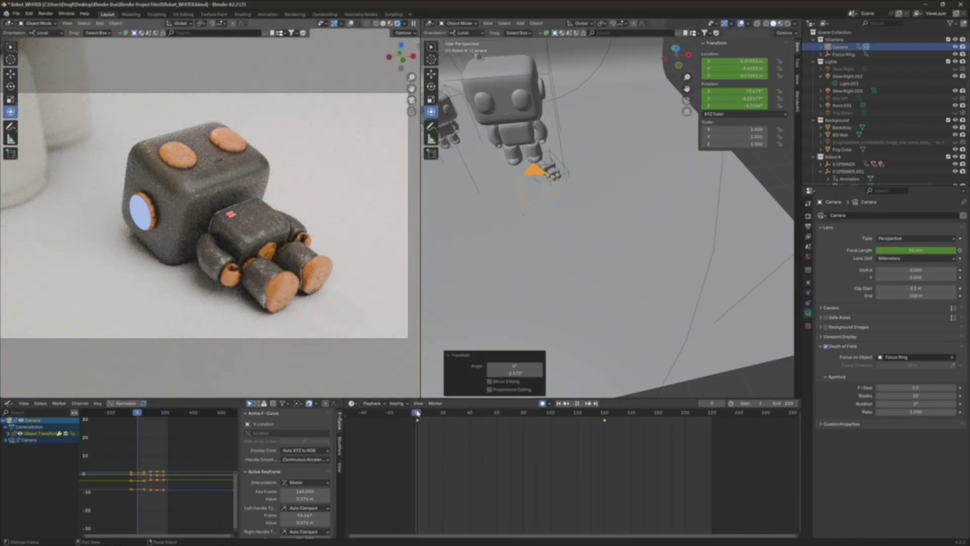
{"action": "key", "text": "space"}
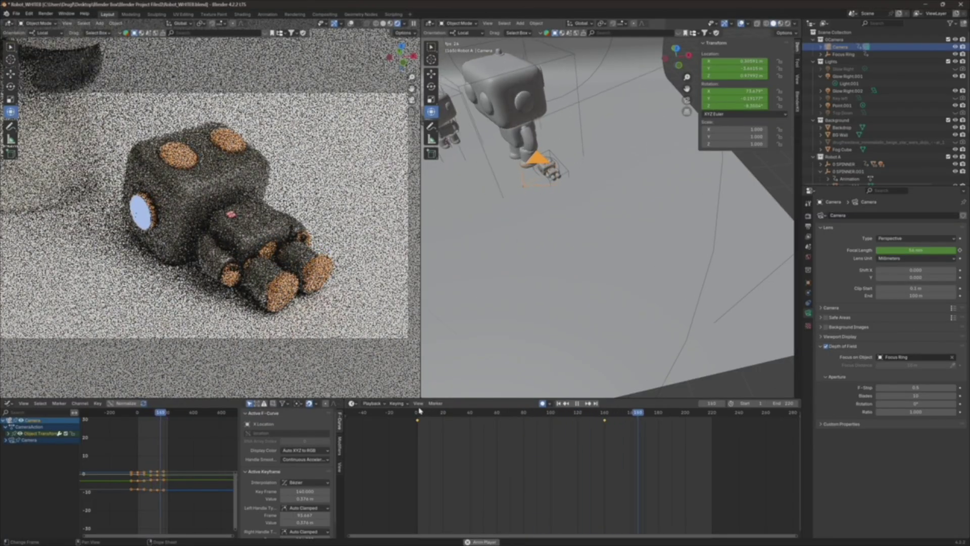
{"action": "key", "text": "space"}
Step: Go to frame 160 and set the scene's end frame to 160
{"action": "left_click", "coordinate": [632, 433]}
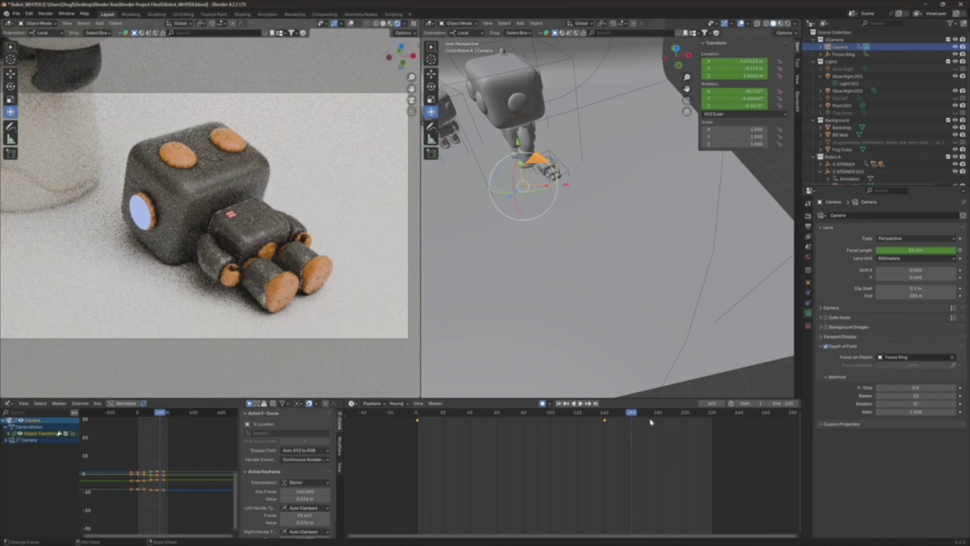
{"action": "left_click", "coordinate": [787, 405]}
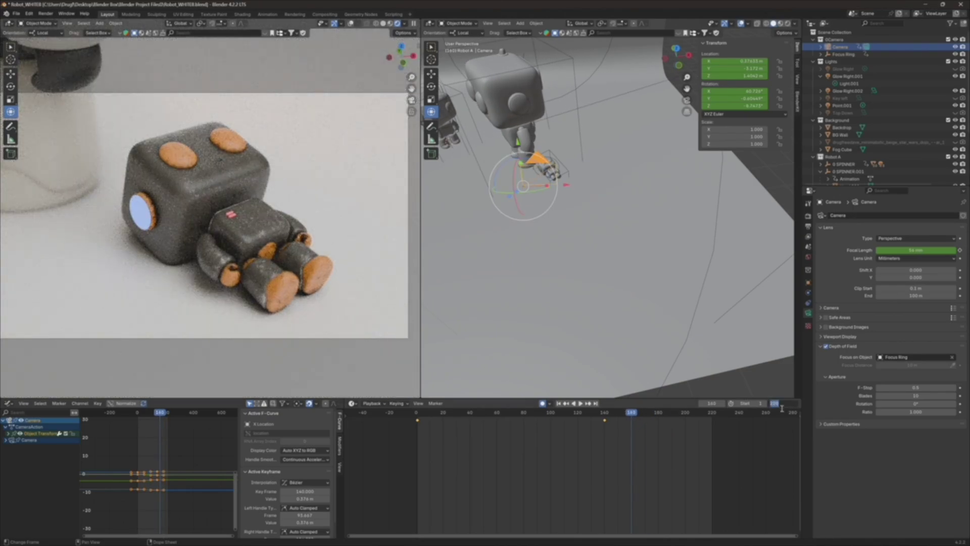
{"action": "type", "text": "160"}
{"action": "key", "text": "Return"}
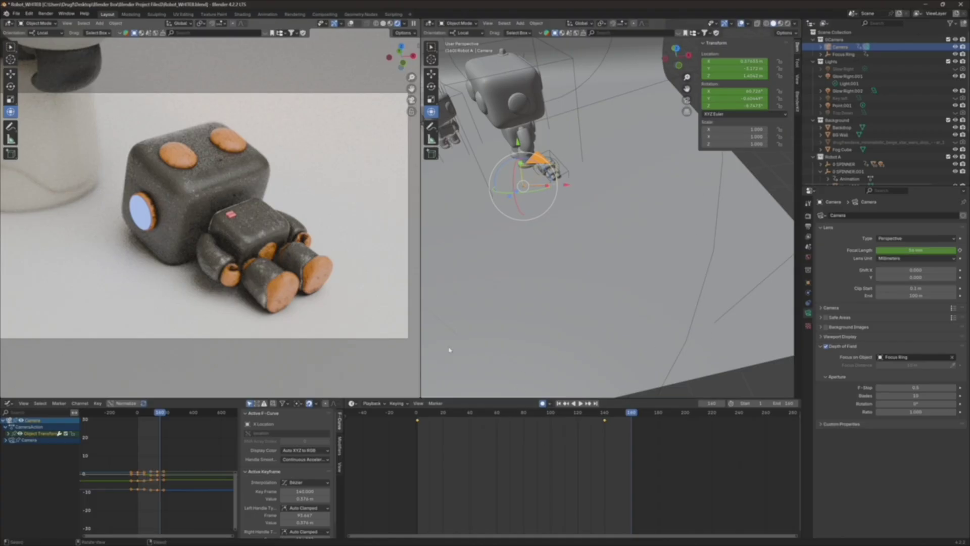
{"action": "scroll", "coordinate": [296, 266], "scroll_direction": "down", "scroll_amount": 3}
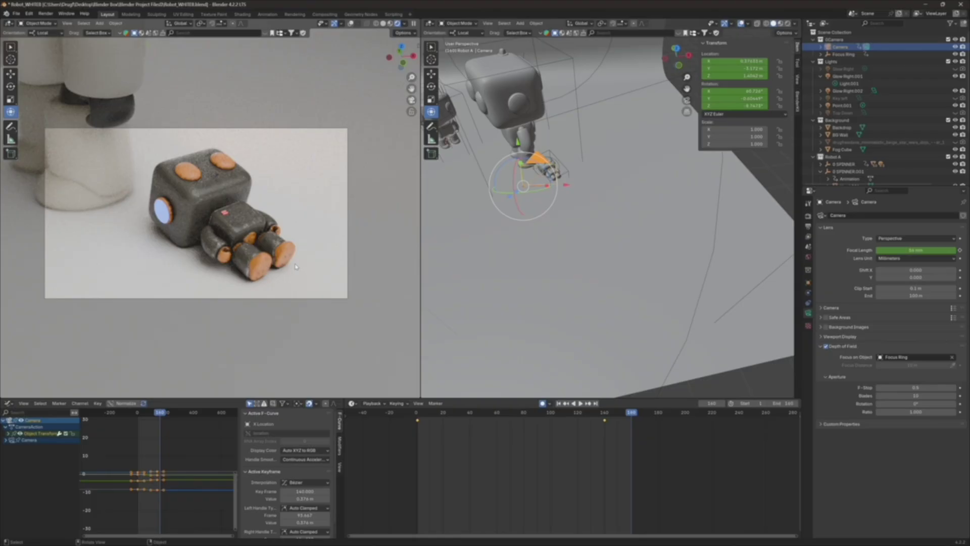
{"action": "scroll", "coordinate": [258, 269], "scroll_direction": "up", "scroll_amount": 3}
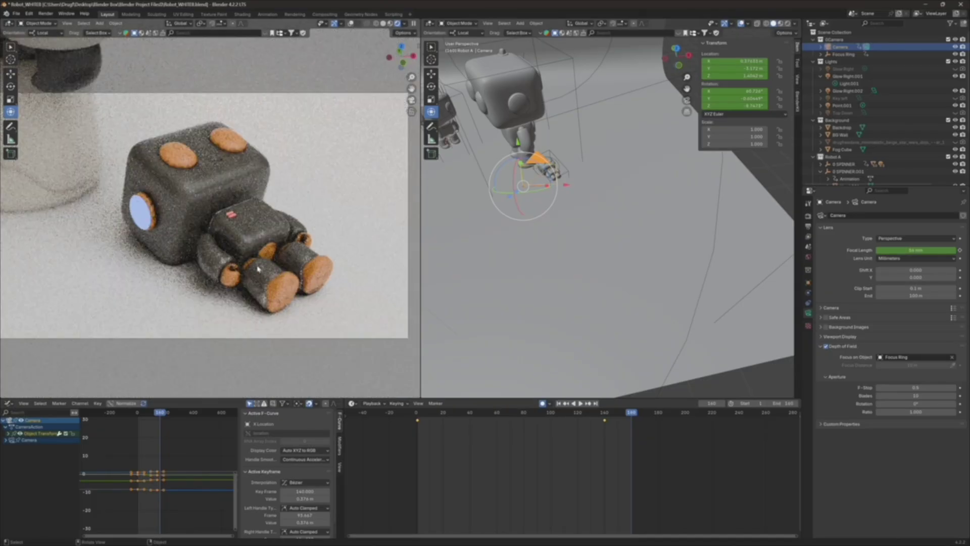